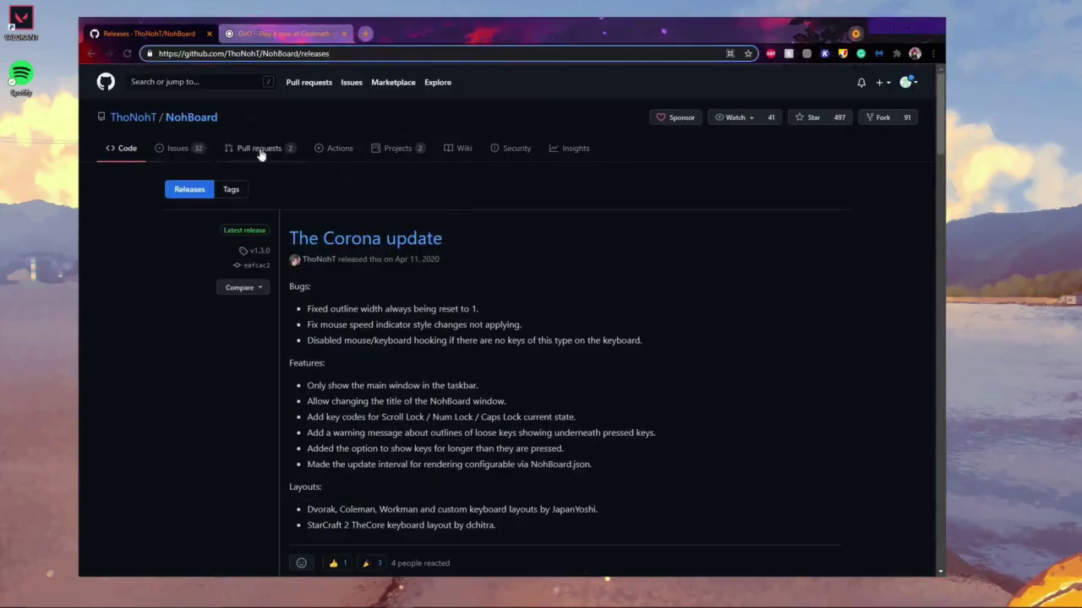
Download NohBoard-ReWrite-v1.3.0.zip from the Assets of The Corona update release.
{"action": "left_click", "coordinate": [287, 53]}
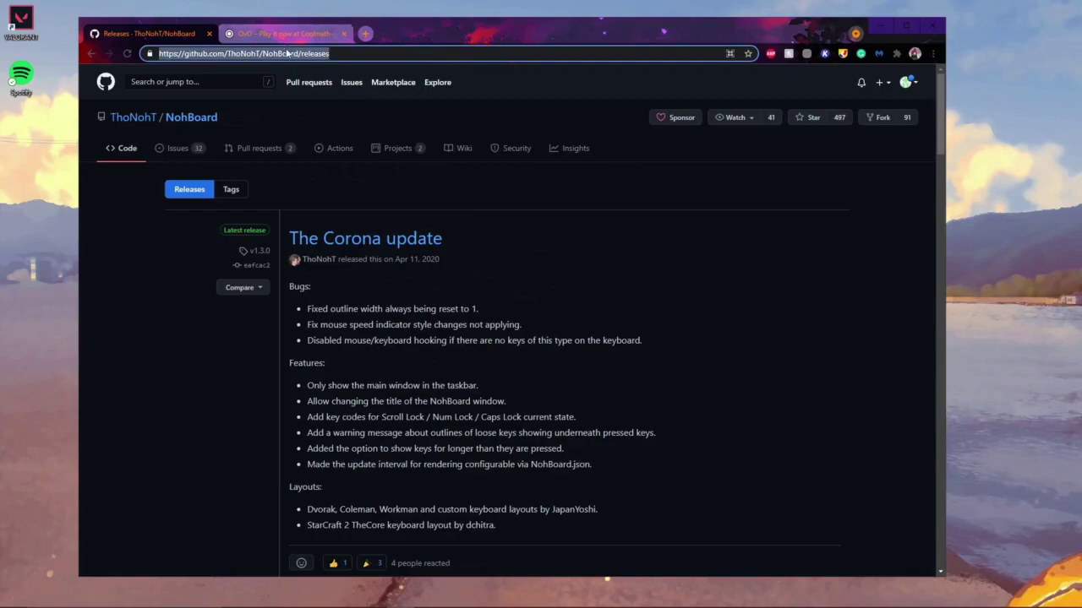
{"action": "left_click", "coordinate": [234, 390]}
{"action": "scroll", "coordinate": [278, 389], "scroll_direction": "down", "scroll_amount": 2}
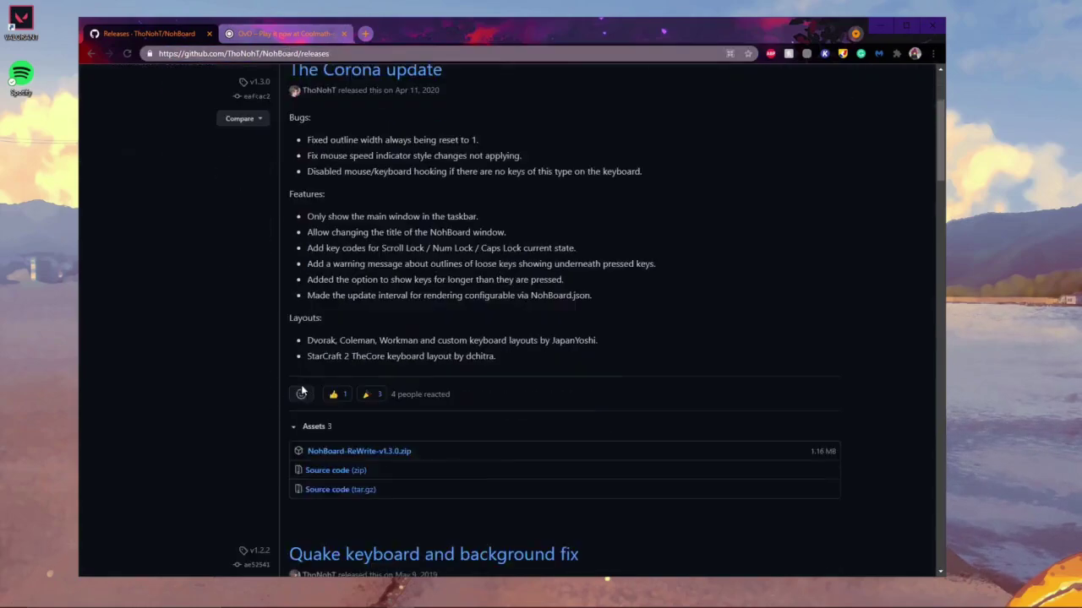
{"action": "left_click", "coordinate": [395, 455]}
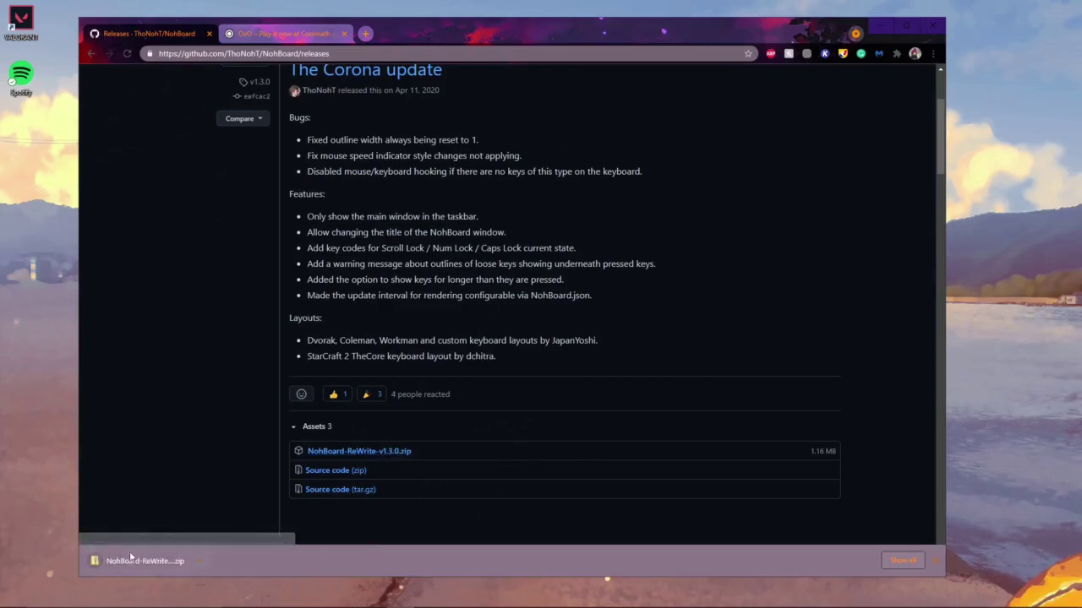
Extract the NohBoard zip into a NohBoard-ReWrite-v1.3.0 folder in Downloads.
{"action": "left_click", "coordinate": [134, 560]}
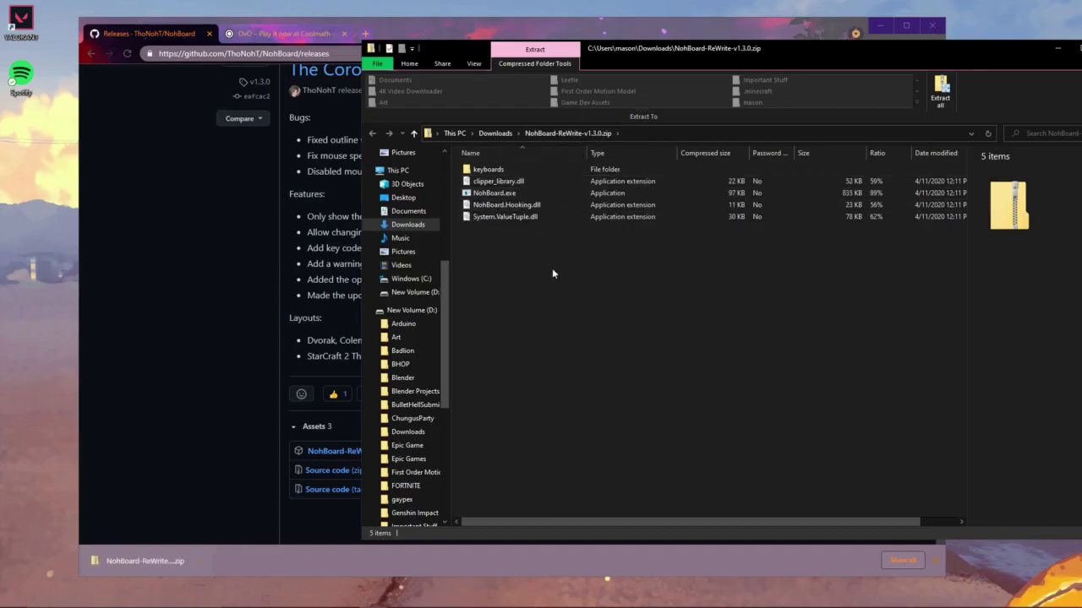
{"action": "left_click", "coordinate": [496, 133]}
{"action": "right_click", "coordinate": [536, 184]}
{"action": "left_click", "coordinate": [576, 241]}
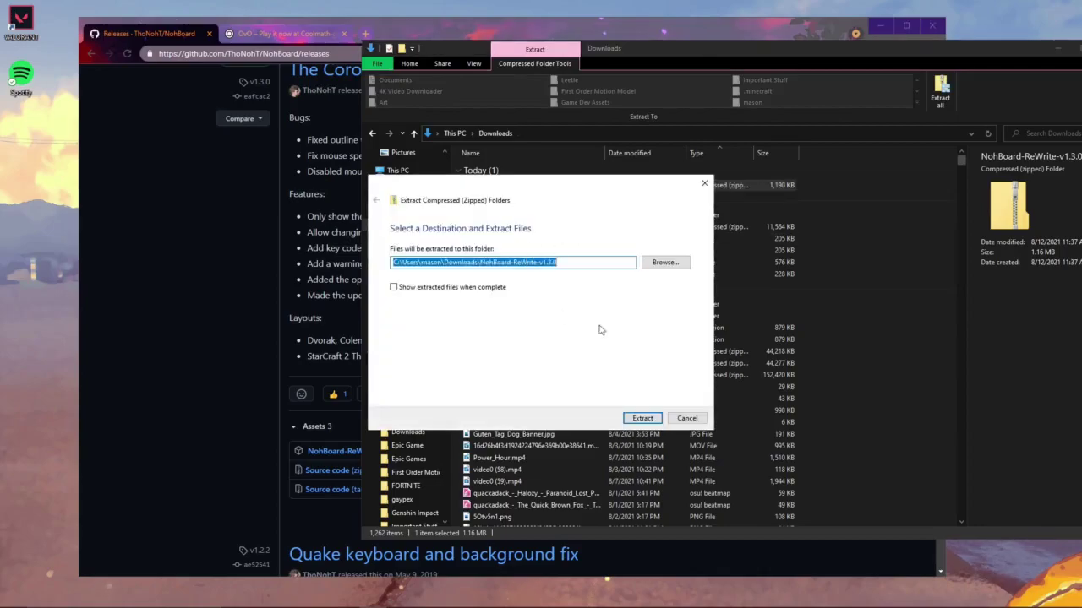
{"action": "left_click", "coordinate": [642, 418]}
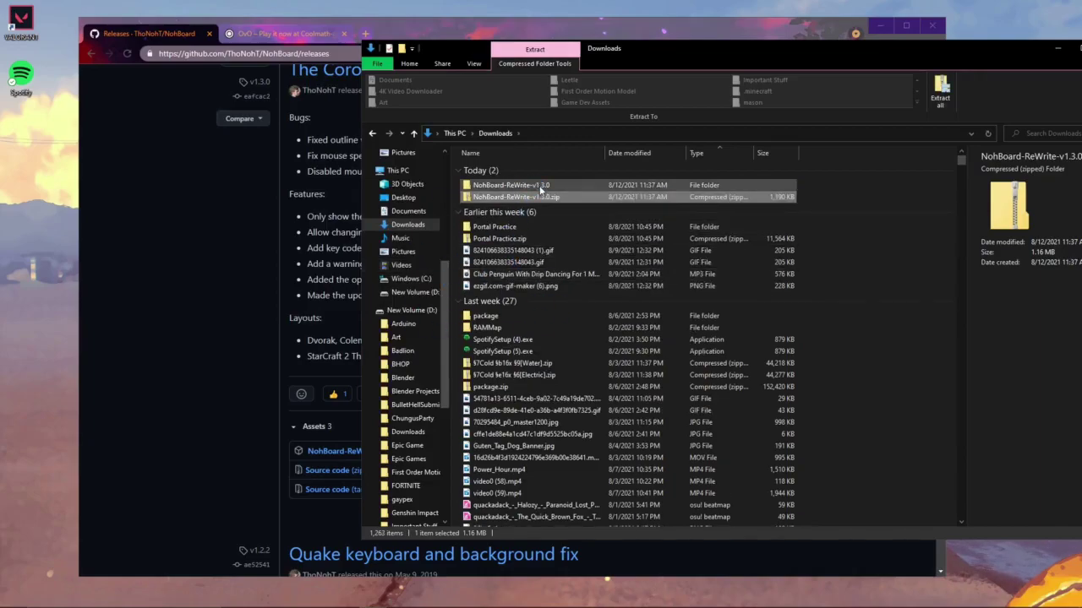
Launch NohBoard.exe from the extracted NohBoard-ReWrite-v1.3.0 folder.
{"action": "double_click", "coordinate": [532, 185]}
{"action": "left_click", "coordinate": [457, 218]}
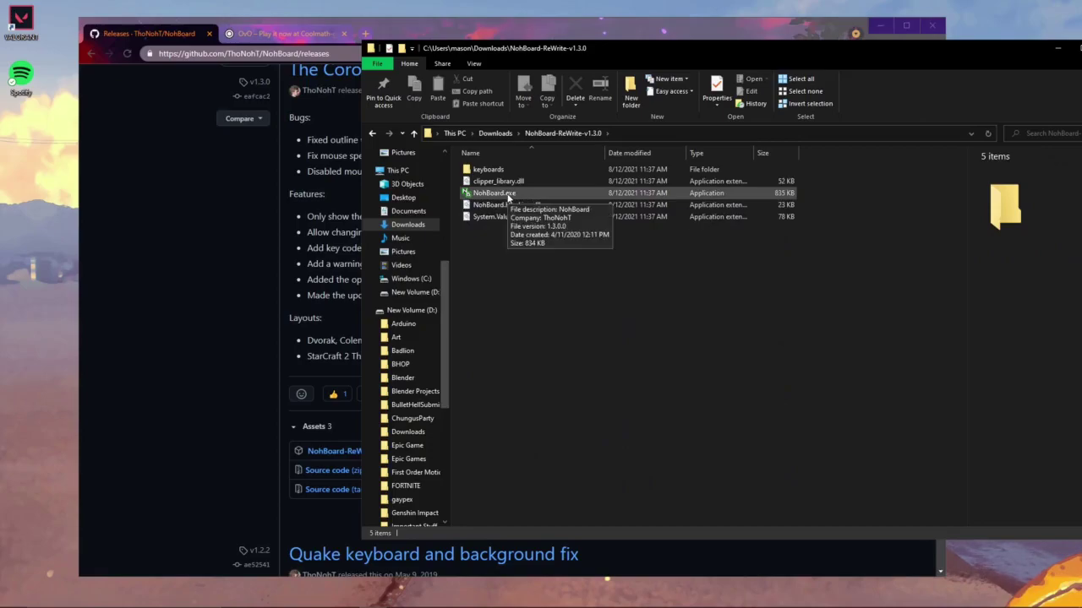
{"action": "double_click", "coordinate": [507, 196]}
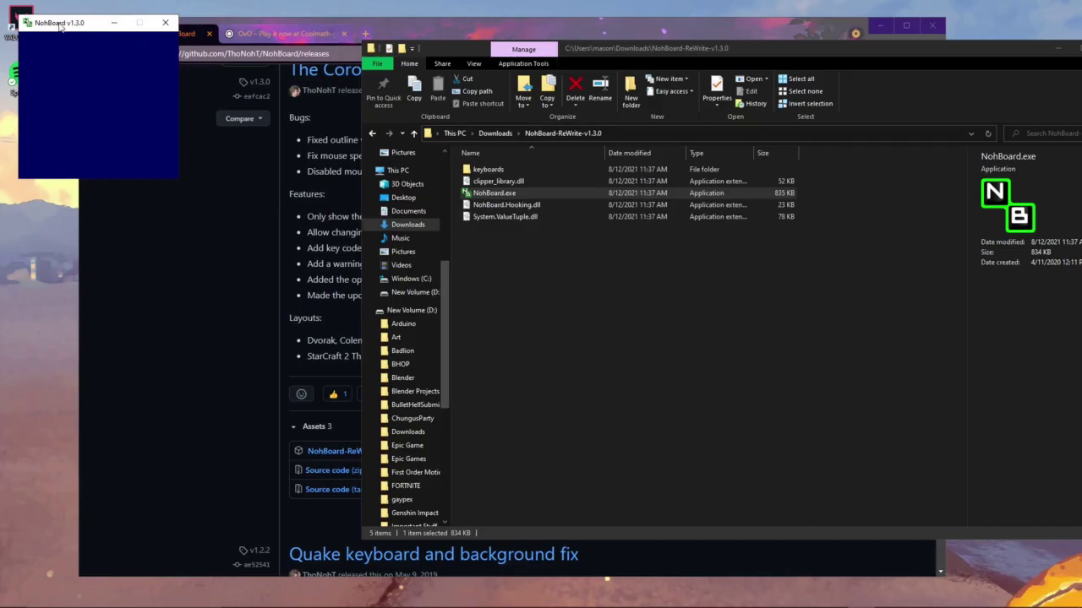
Close File Explorer, search Windows for 'noh' to find NohBoard.exe, then dismiss the search.
{"action": "mouse_move", "coordinate": [561, 369]}
{"action": "left_mouse_down"}
{"action": "mouse_move", "coordinate": [620, 328]}
{"action": "mouse_move", "coordinate": [524, 373]}
{"action": "left_mouse_up"}
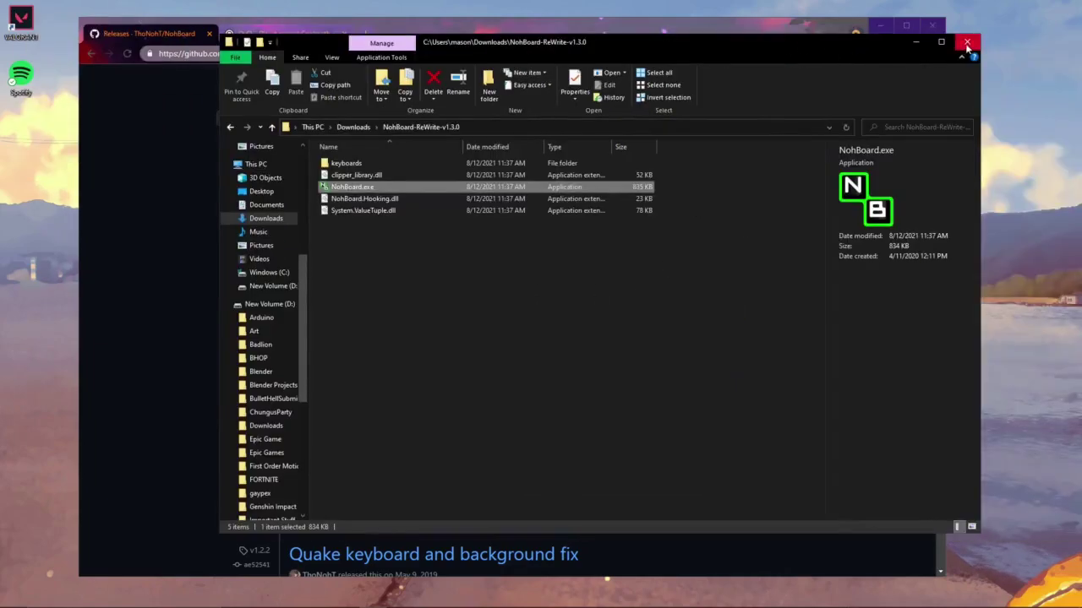
{"action": "left_click", "coordinate": [970, 42]}
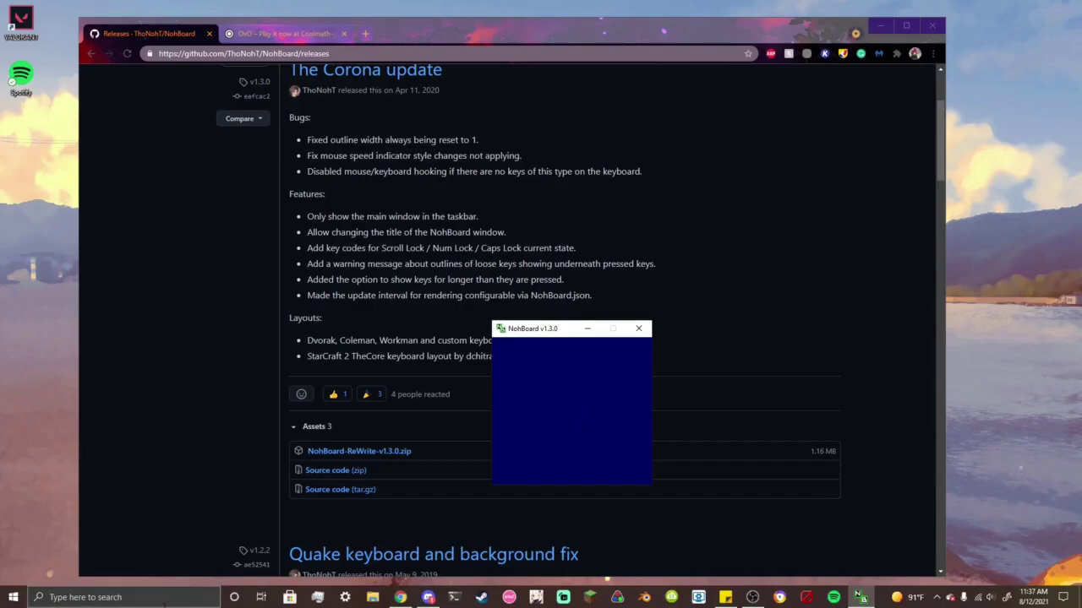
{"action": "left_click", "coordinate": [159, 597]}
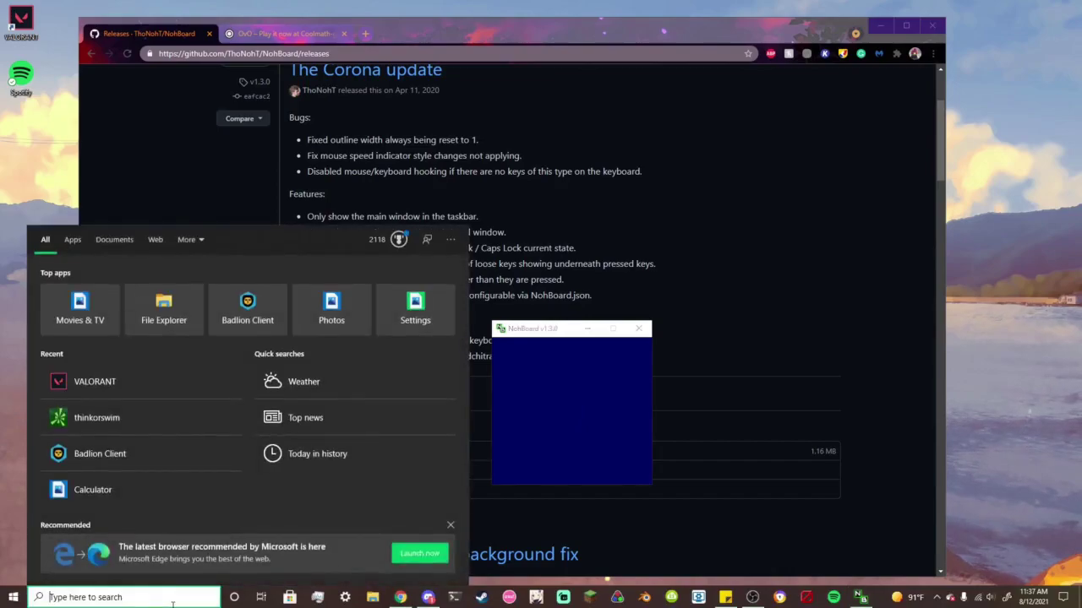
{"action": "type", "text": "noh"}
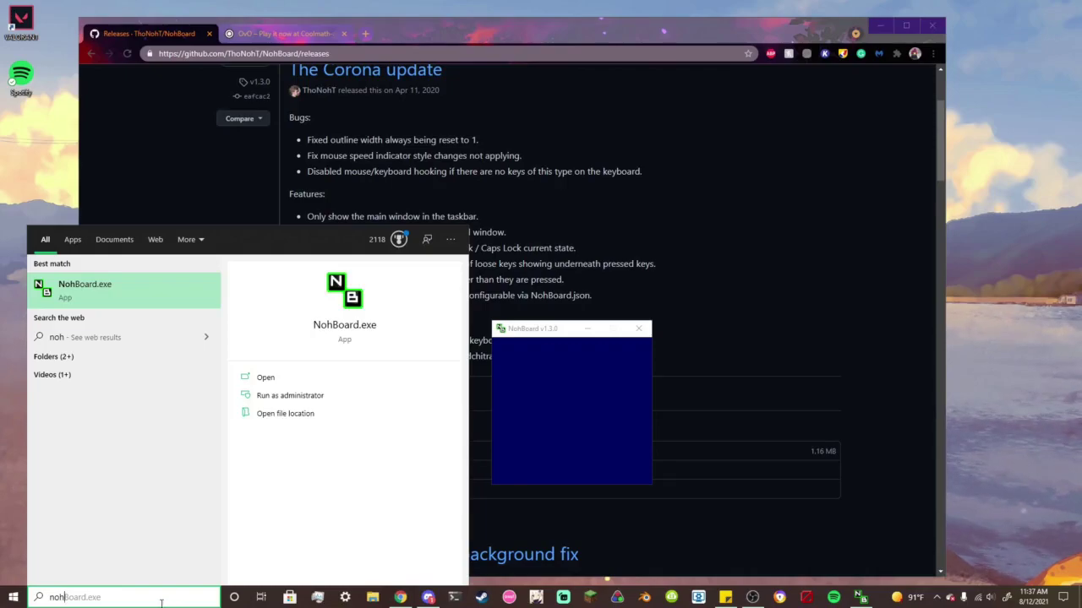
{"action": "left_click", "coordinate": [615, 479]}
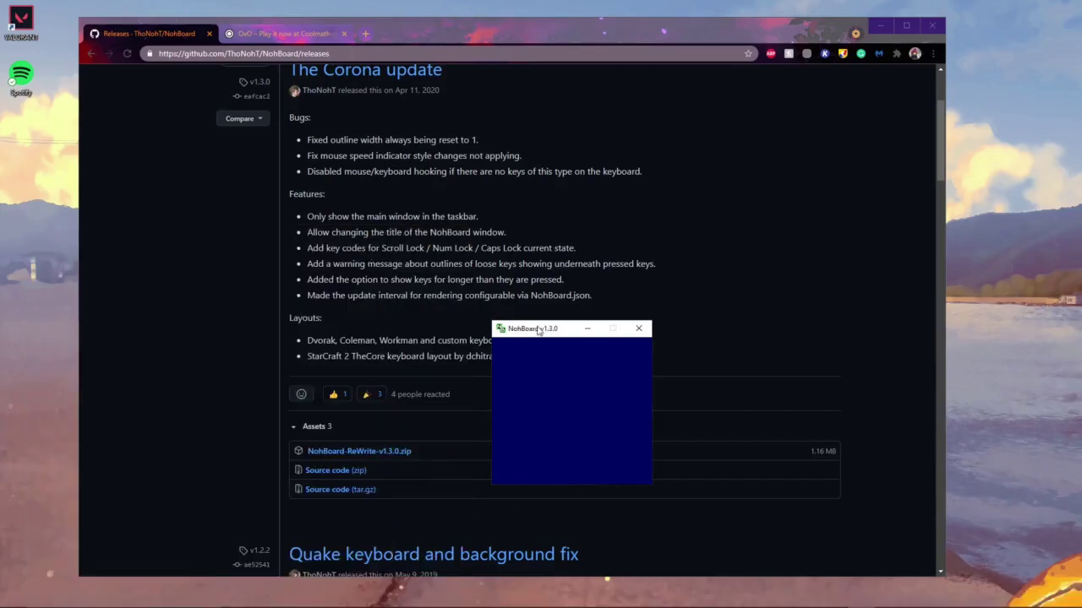
Load the GamesLegacy 'arrows' keyboard layout showing four arrow keys.
{"action": "mouse_move", "coordinate": [540, 329]}
{"action": "left_mouse_down"}
{"action": "mouse_move", "coordinate": [520, 290]}
{"action": "mouse_move", "coordinate": [472, 271]}
{"action": "left_mouse_up"}
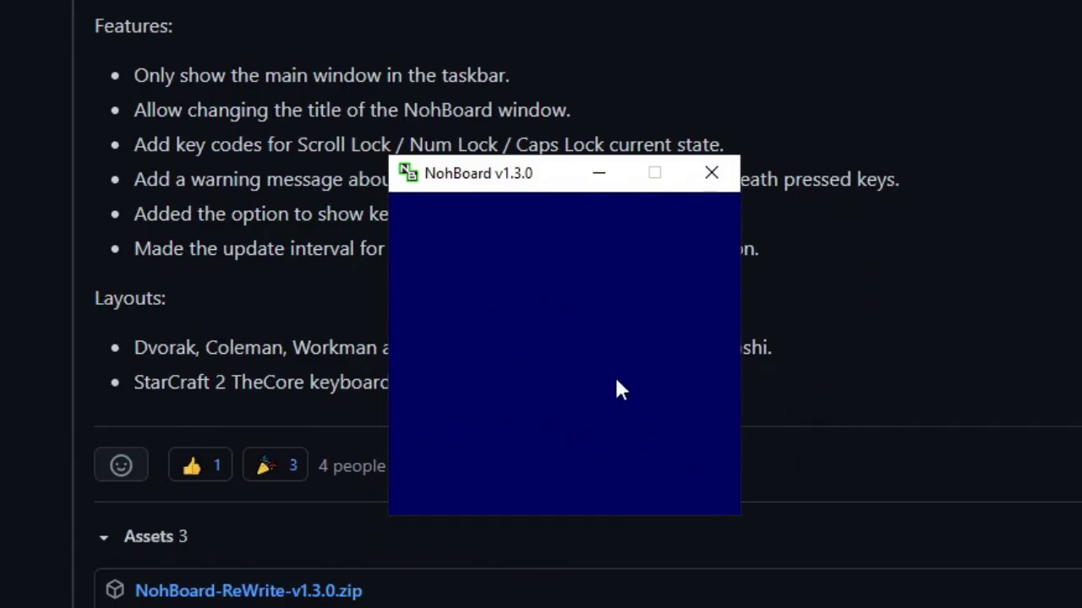
{"action": "right_click", "coordinate": [445, 274]}
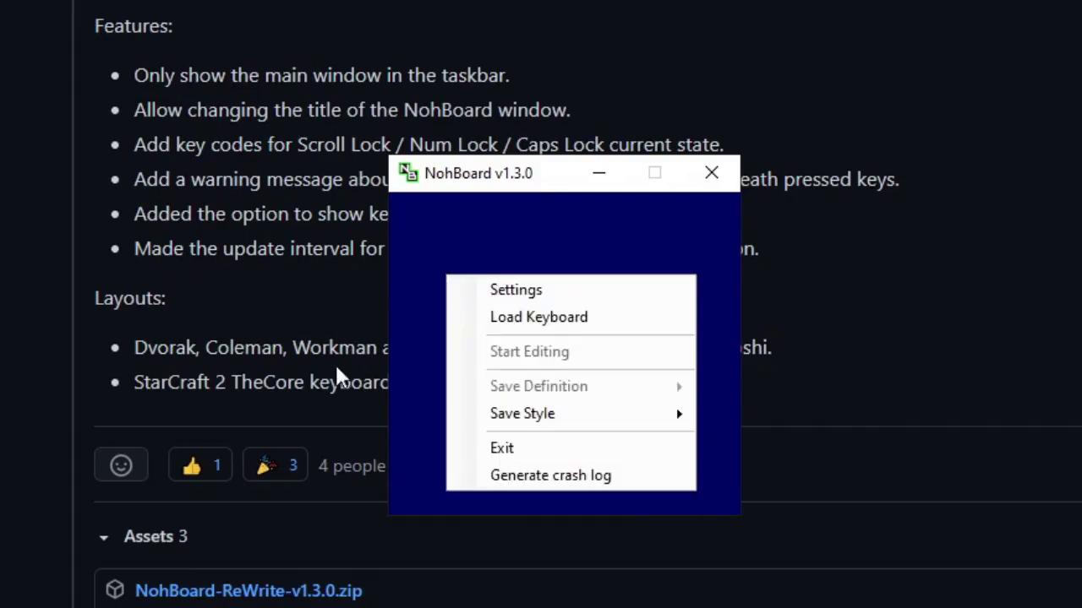
{"action": "right_click", "coordinate": [515, 231]}
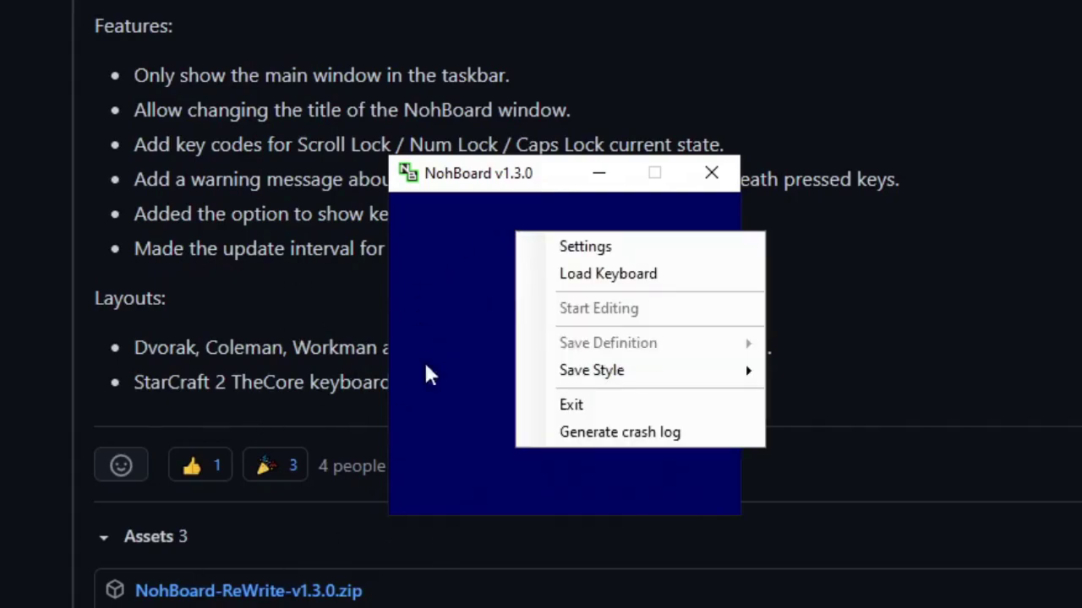
{"action": "left_click", "coordinate": [613, 275]}
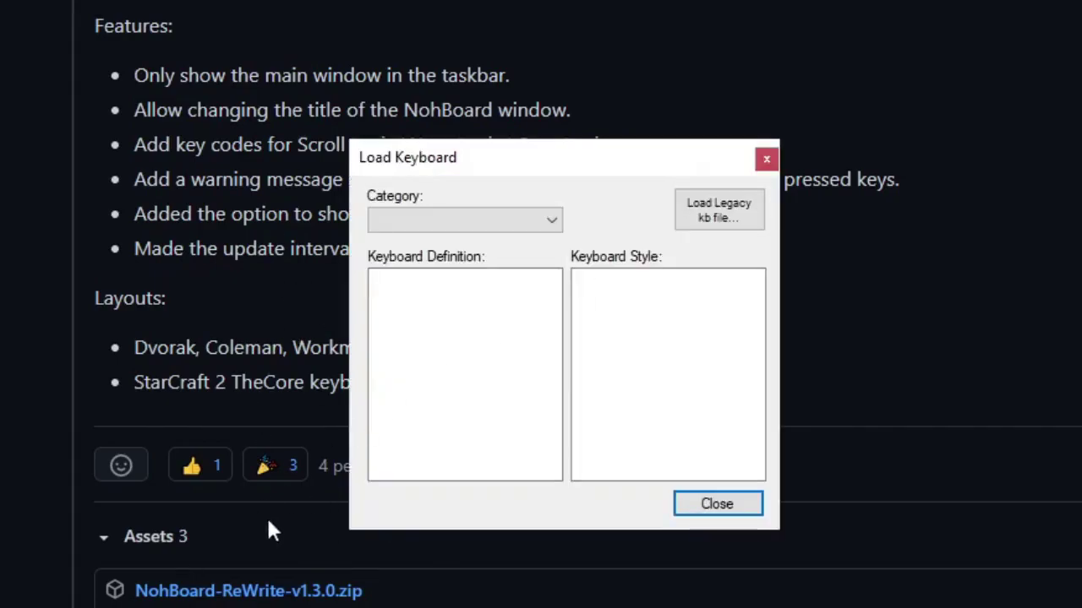
{"action": "left_click", "coordinate": [541, 221]}
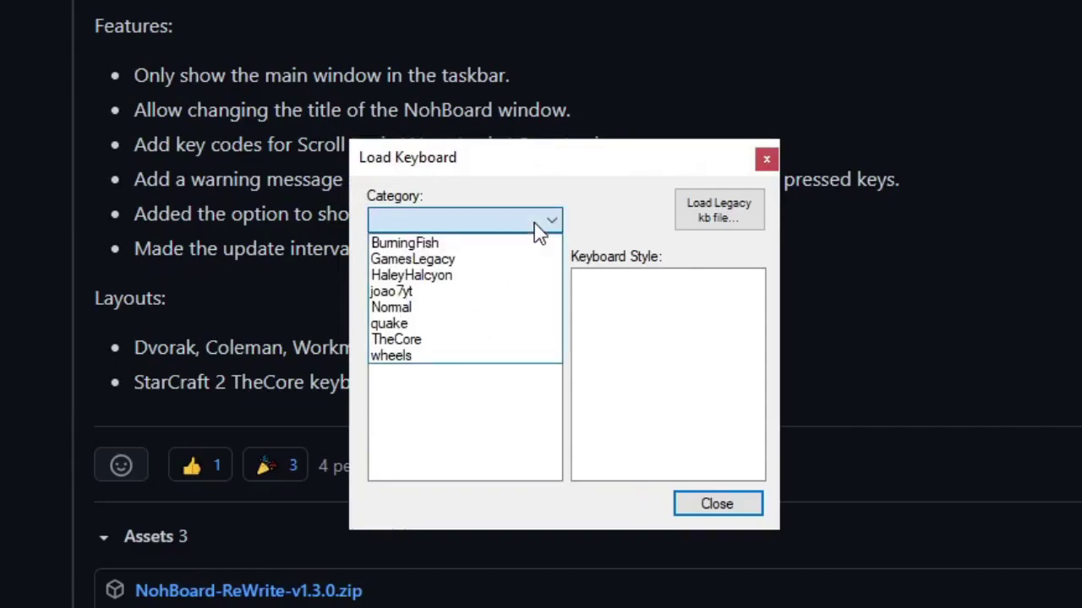
{"action": "left_click", "coordinate": [521, 267]}
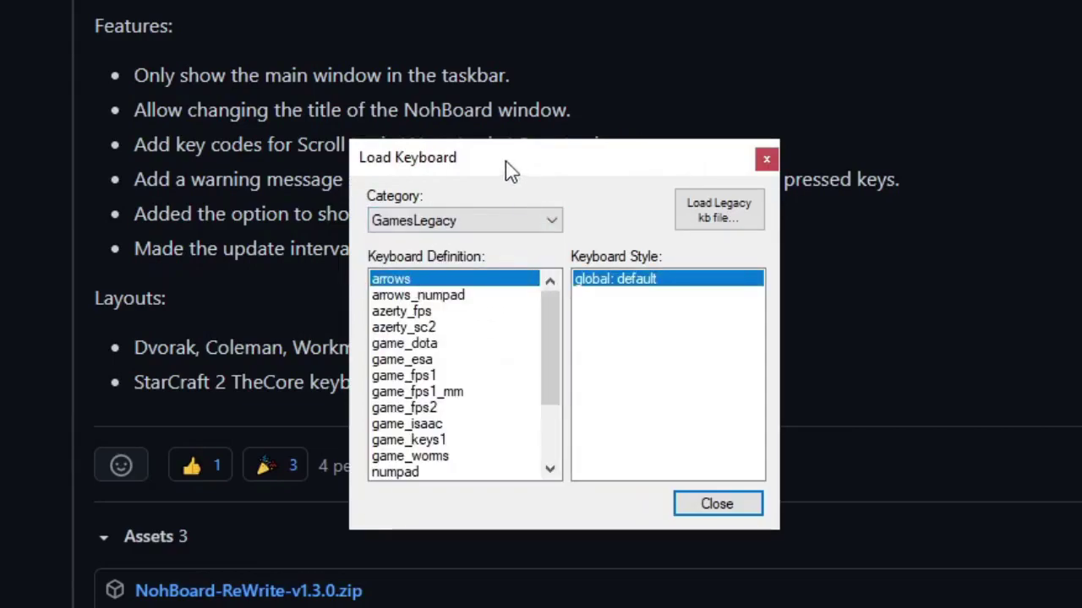
{"action": "left_click", "coordinate": [737, 505]}
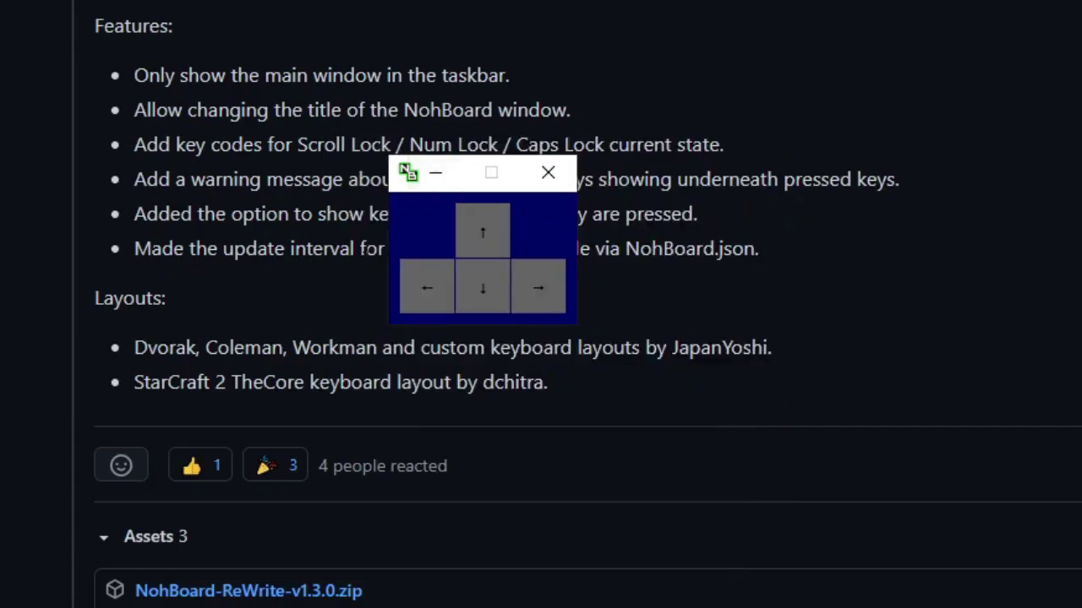
{"action": "key", "text": "Right"}
{"action": "key", "text": "Left"}
{"action": "key", "text": "Right"}
{"action": "key", "text": "Left"}
{"action": "key", "text": "Right"}
{"action": "key", "text": "Down"}
{"action": "key", "text": "Up"}
{"action": "key", "text": "Down"}
{"action": "key", "text": "Left"}
{"action": "key", "text": "Right"}
{"action": "key", "text": "Up"}
{"action": "key", "text": "Down"}
{"action": "key", "text": "Left"}
{"action": "key", "text": "Right"}
{"action": "key", "text": "Up"}
{"action": "key", "text": "Down"}
{"action": "key", "text": "Up"}
{"action": "left_click", "coordinate": [406, 186]}
{"action": "left_click", "coordinate": [515, 164]}
Turn on NohBoard's layout edit mode and add a new keyboard key.
{"action": "right_click", "coordinate": [554, 233]}
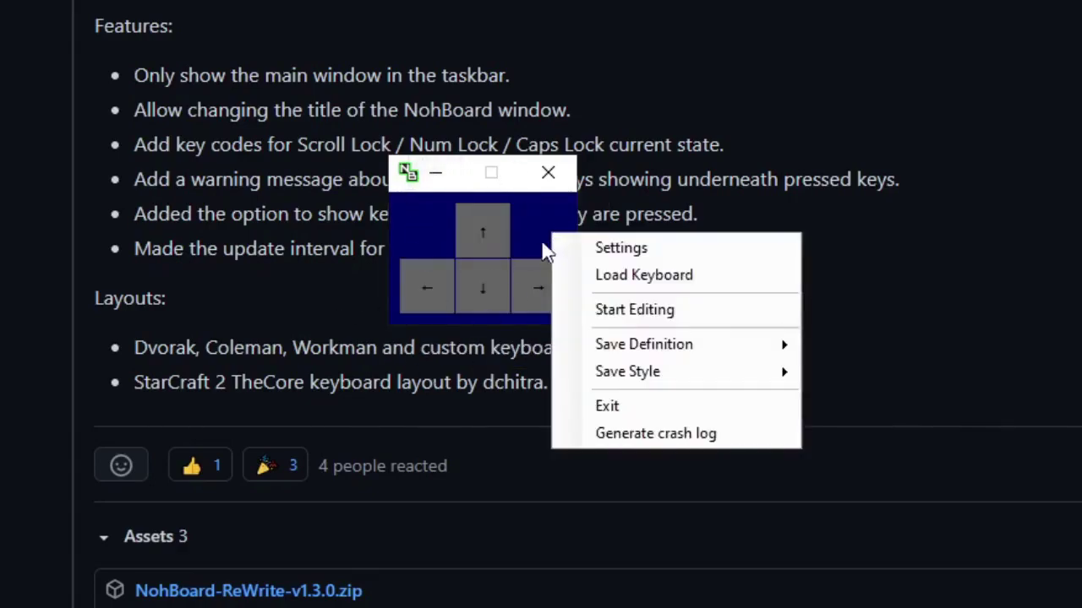
{"action": "left_click", "coordinate": [632, 311]}
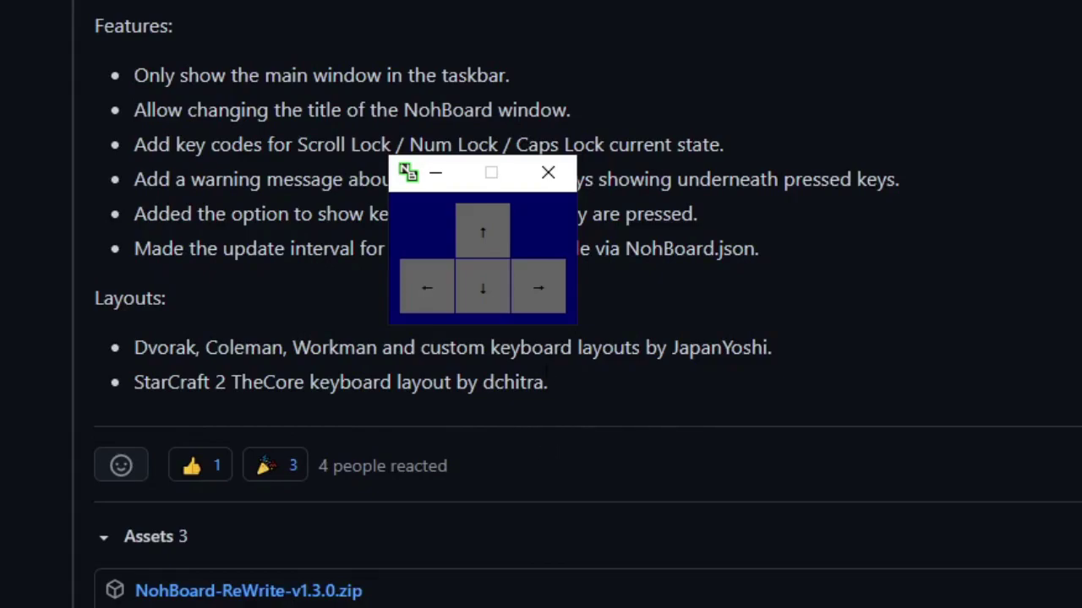
{"action": "right_click", "coordinate": [548, 221]}
{"action": "mouse_move", "coordinate": [634, 349]}
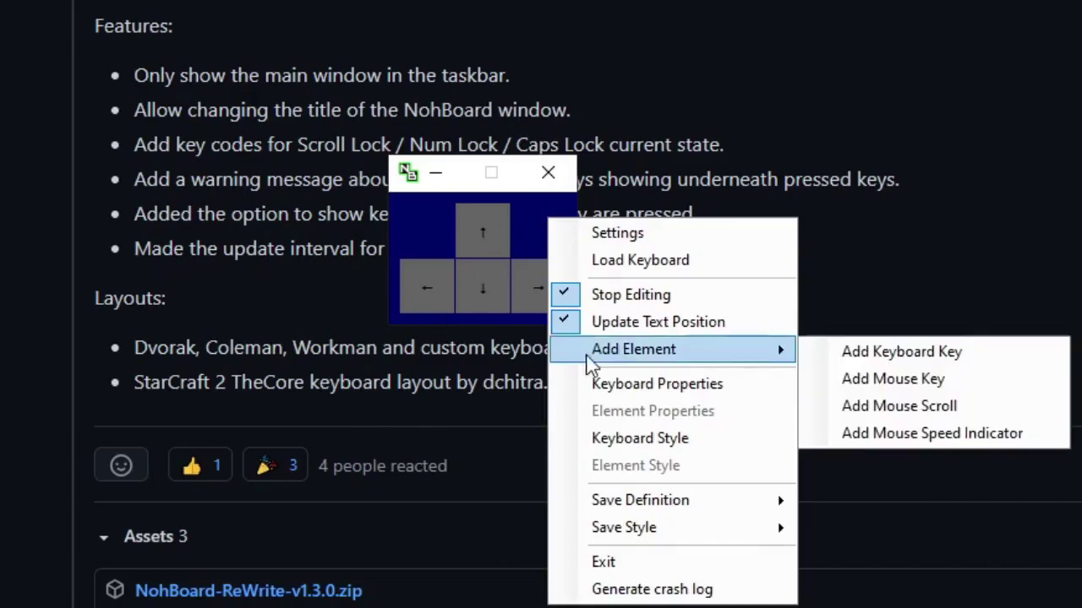
{"action": "left_click", "coordinate": [890, 351]}
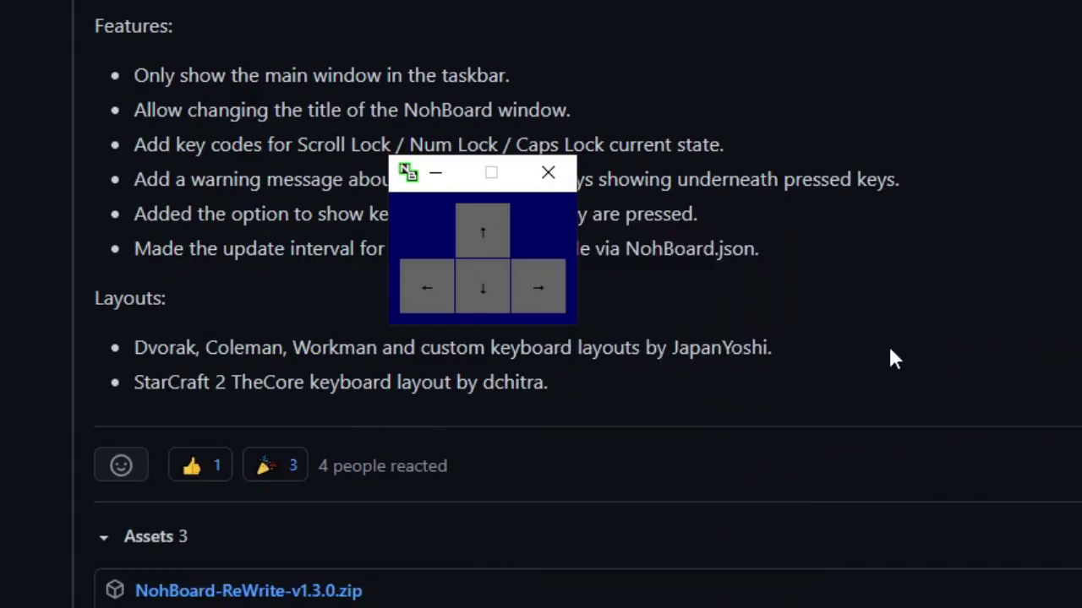
Enlarge the NohBoard window and position the new key beside the up arrow.
{"action": "mouse_move", "coordinate": [576, 322]}
{"action": "left_mouse_down"}
{"action": "mouse_move", "coordinate": [737, 323]}
{"action": "mouse_move", "coordinate": [611, 418]}
{"action": "left_mouse_up"}
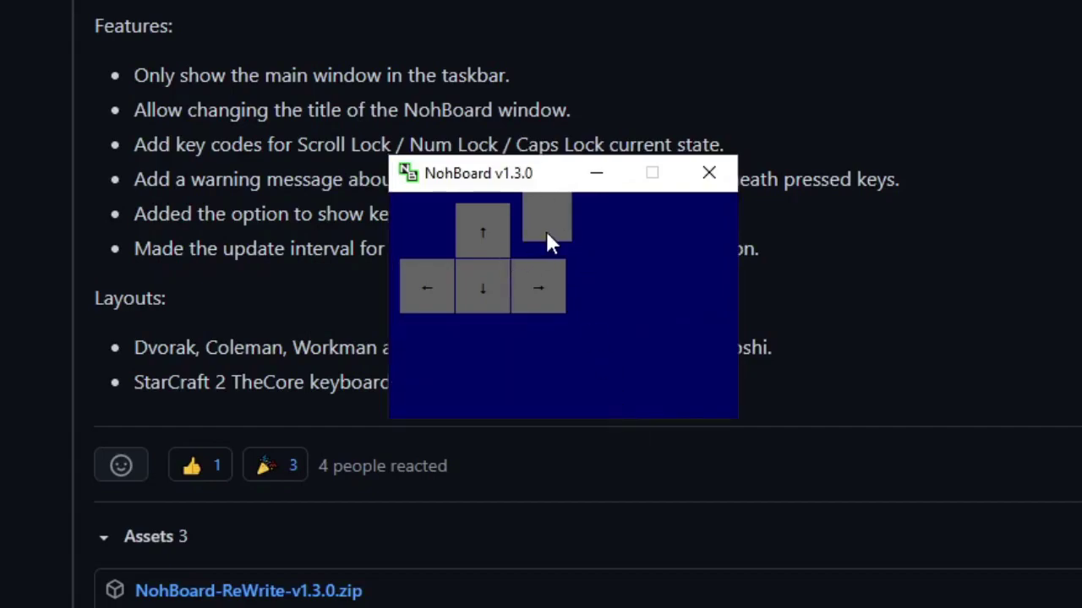
{"action": "left_click_drag", "start_coordinate": [563, 157], "coordinate": [560, 92]}
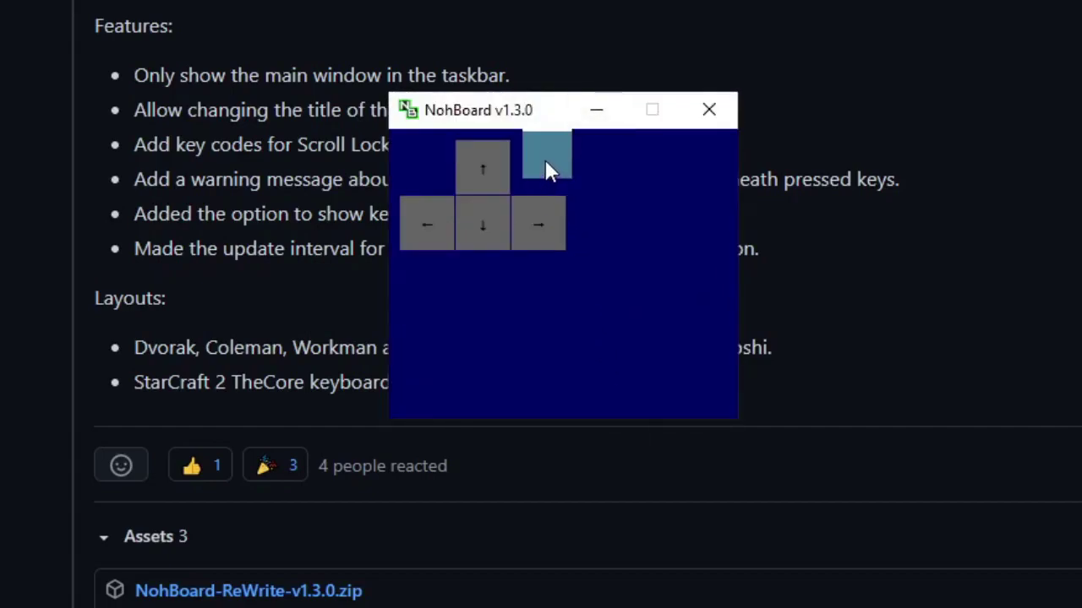
{"action": "left_click_drag", "start_coordinate": [545, 165], "coordinate": [583, 179]}
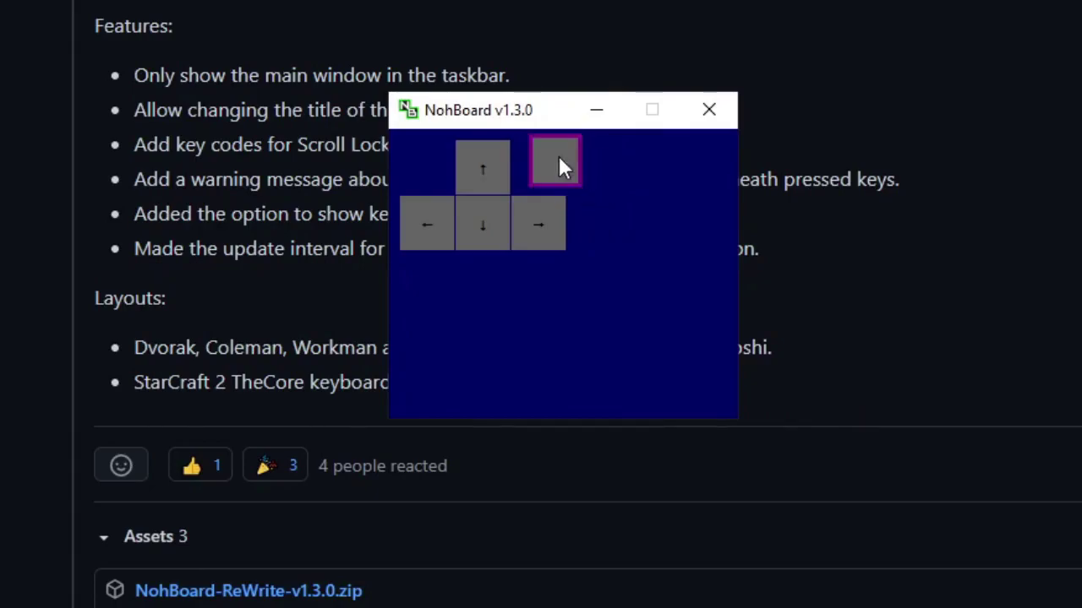
{"action": "left_click_drag", "start_coordinate": [558, 164], "coordinate": [555, 169]}
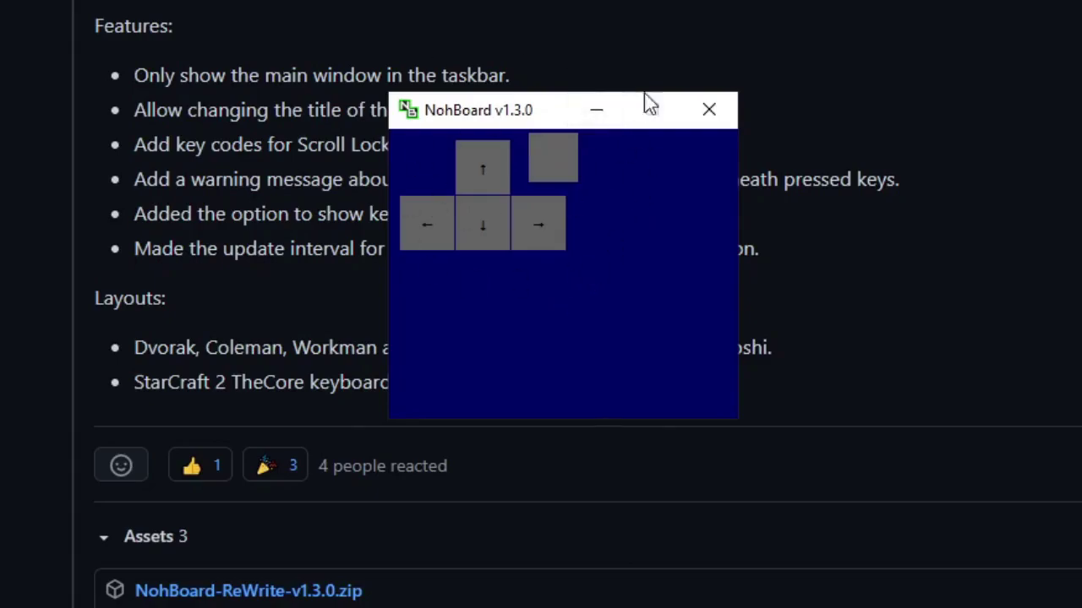
Give the blank key key code 82 by detecting the R key in its properties.
{"action": "right_click", "coordinate": [565, 158]}
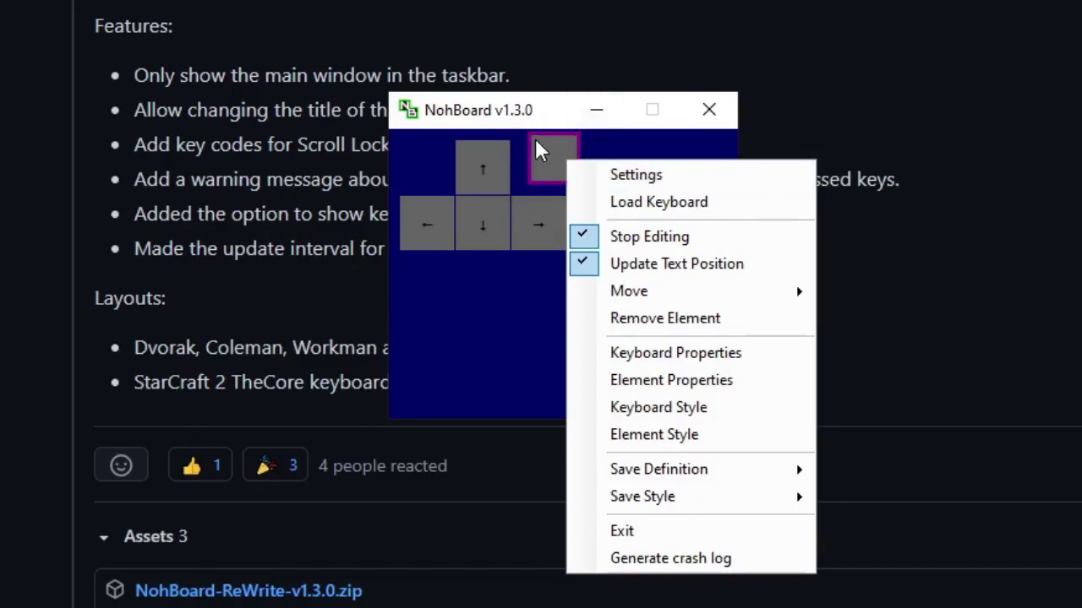
{"action": "left_click", "coordinate": [747, 386]}
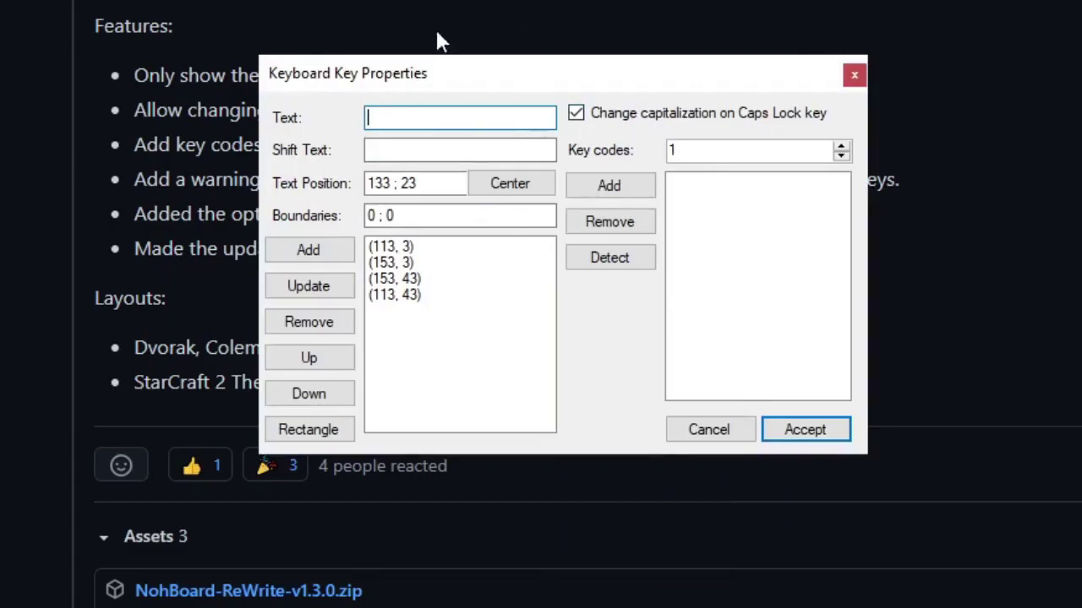
{"action": "left_click_drag", "start_coordinate": [543, 68], "coordinate": [548, 81]}
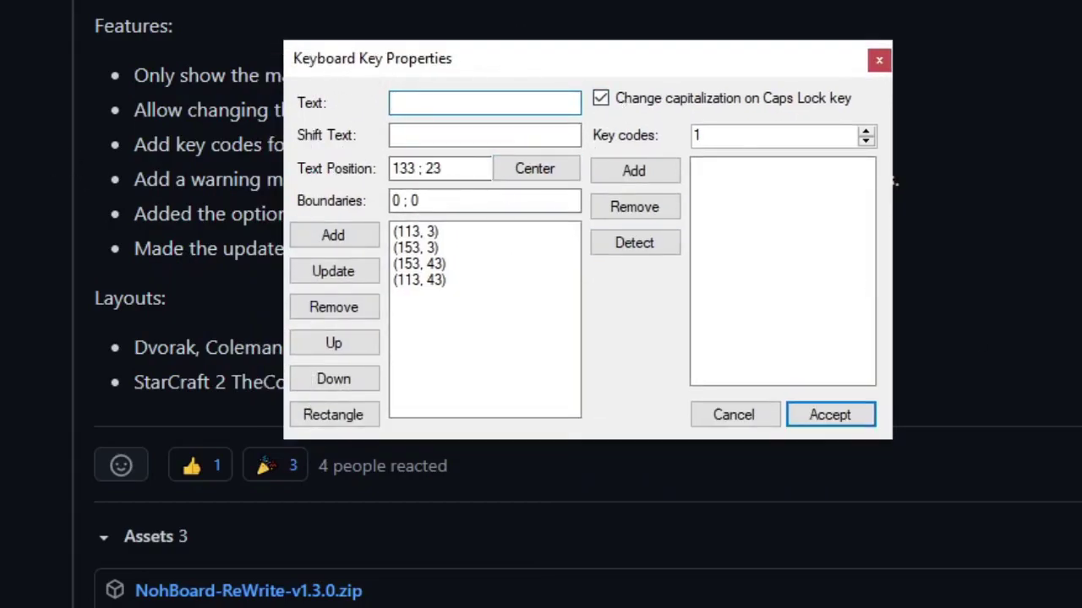
{"action": "left_click", "coordinate": [801, 268]}
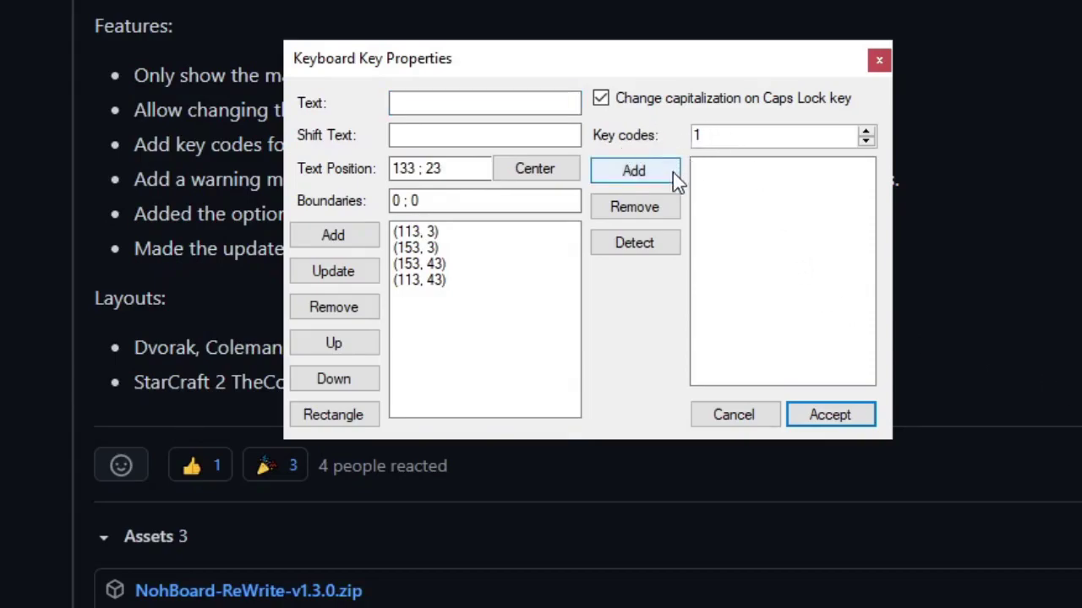
{"action": "left_click", "coordinate": [674, 244]}
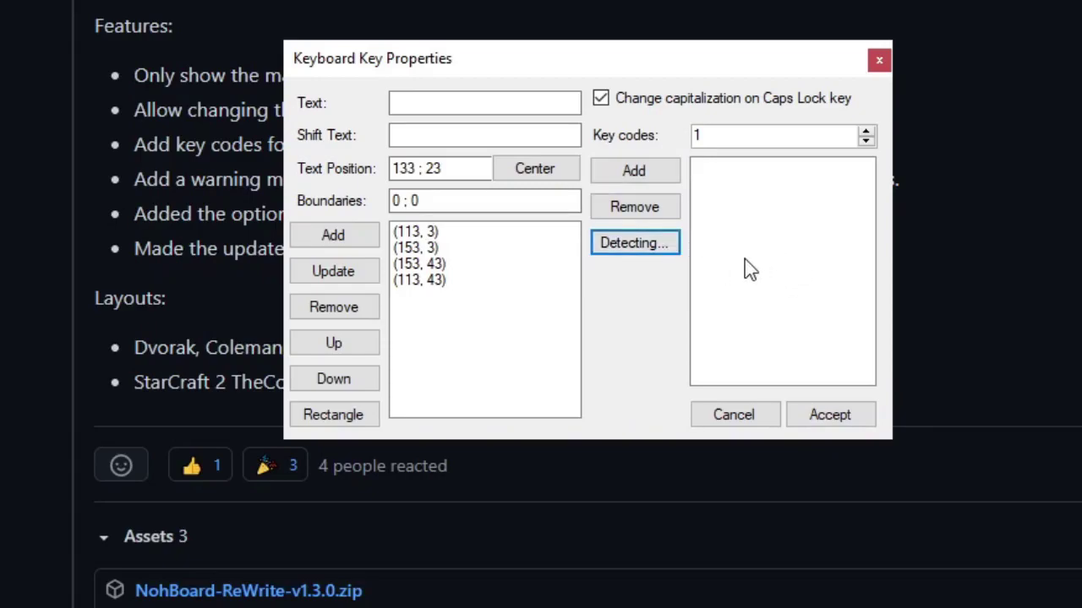
{"action": "key", "text": "r"}
{"action": "left_click", "coordinate": [673, 175]}
{"action": "left_click", "coordinate": [749, 165]}
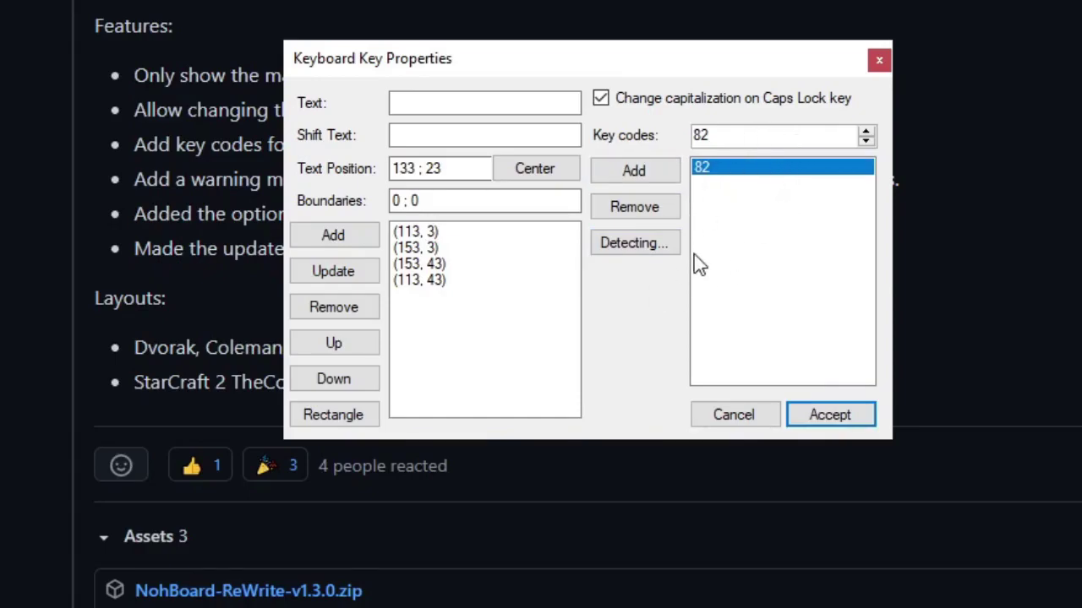
Label the new key 'R' and accept its properties.
{"action": "left_click", "coordinate": [531, 105]}
{"action": "key", "text": "shift"}
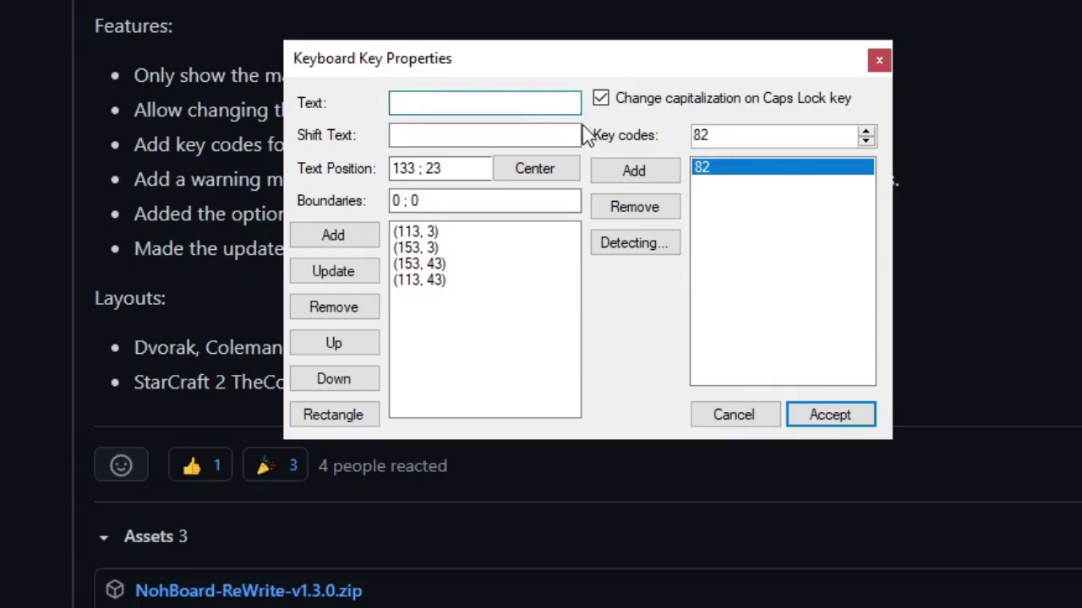
{"action": "left_click", "coordinate": [477, 112]}
{"action": "key", "text": "shift"}
{"action": "left_click", "coordinate": [664, 247]}
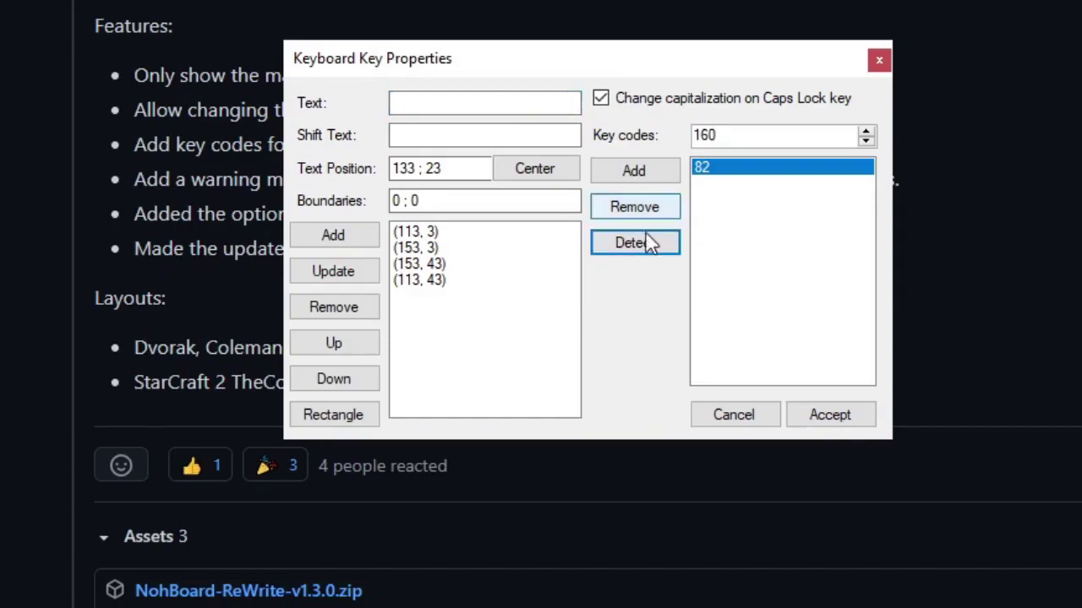
{"action": "left_click", "coordinate": [515, 103]}
{"action": "type", "text": "R"}
{"action": "left_click_drag", "start_coordinate": [515, 57], "coordinate": [870, 131]}
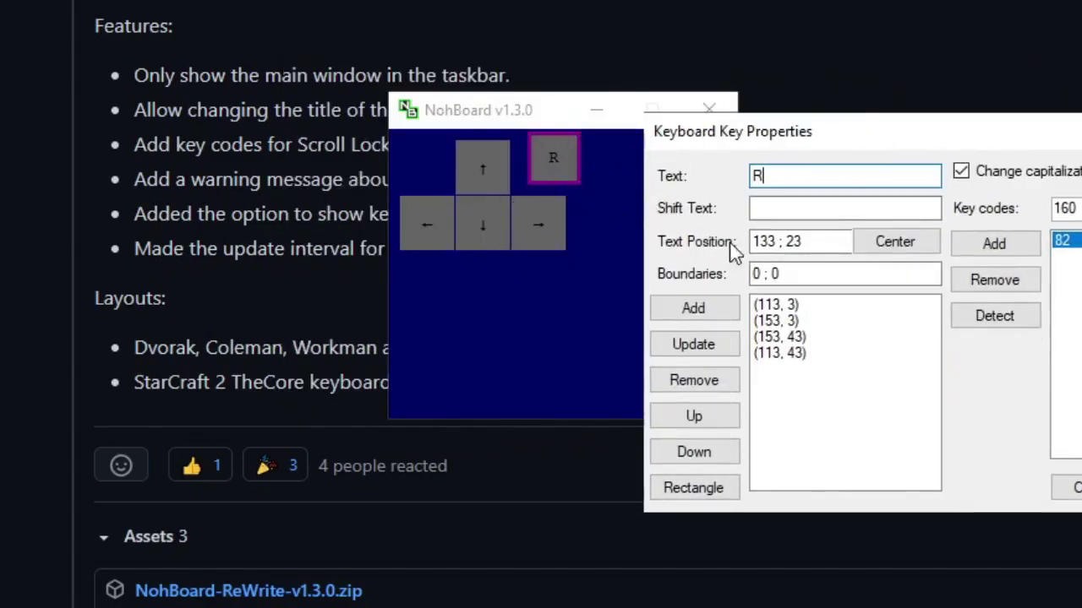
{"action": "key", "text": "Escape"}
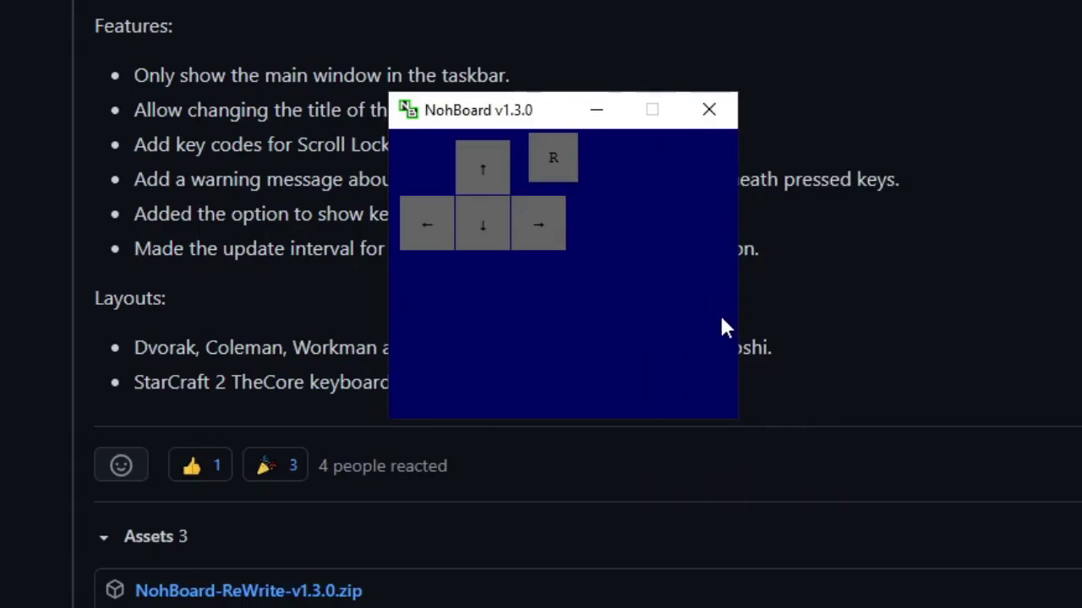
{"action": "key", "text": "r"}
{"action": "key", "text": "r"}
{"action": "key", "text": "r"}
{"action": "key", "text": "r"}
{"action": "key", "text": "r"}
{"action": "key", "text": "r"}
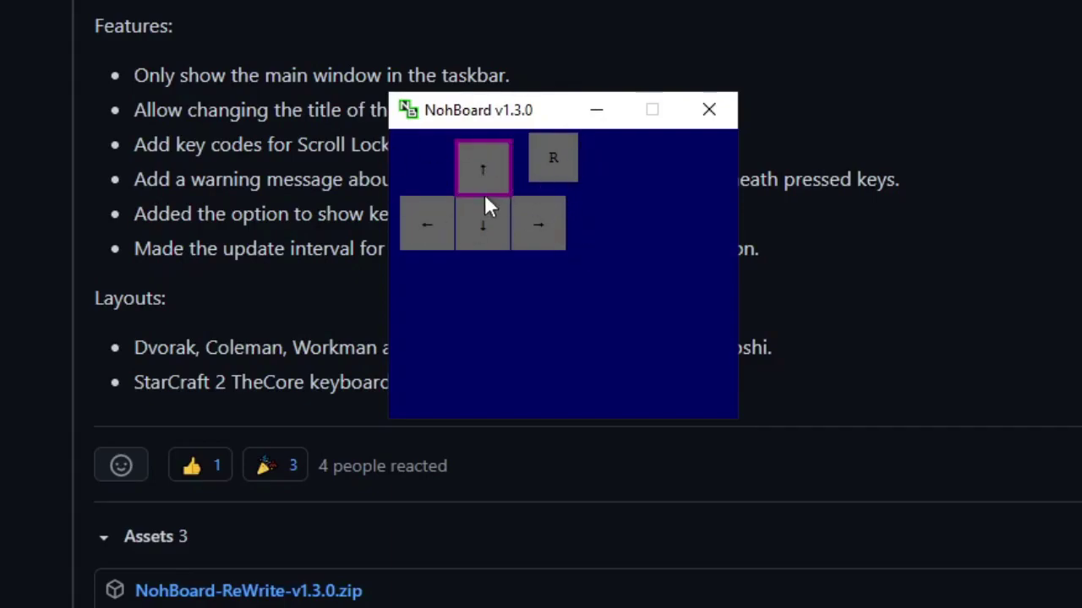
Replace the up-arrow key's code 38 with 75 by detecting K.
{"action": "right_click", "coordinate": [485, 164]}
{"action": "left_click", "coordinate": [584, 386]}
{"action": "left_click", "coordinate": [749, 188]}
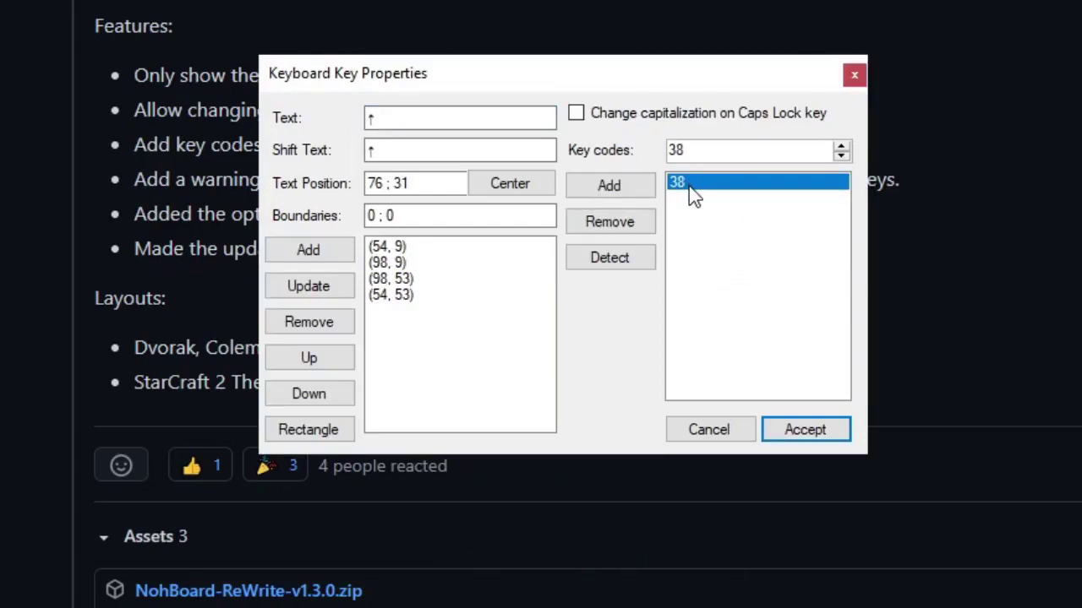
{"action": "left_click", "coordinate": [639, 268]}
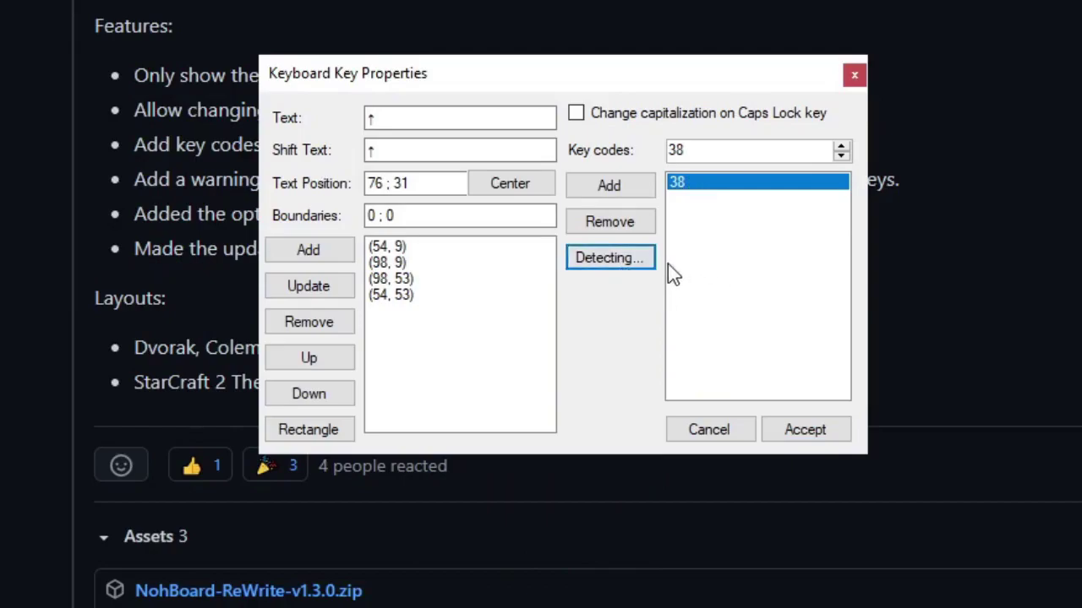
{"action": "key", "text": "k"}
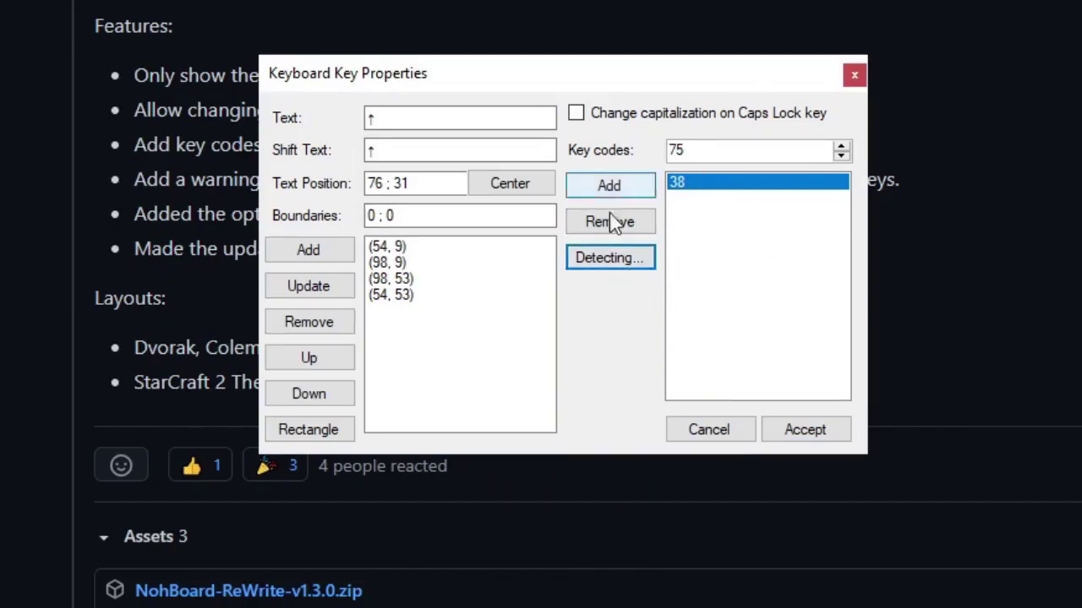
{"action": "left_click", "coordinate": [629, 190]}
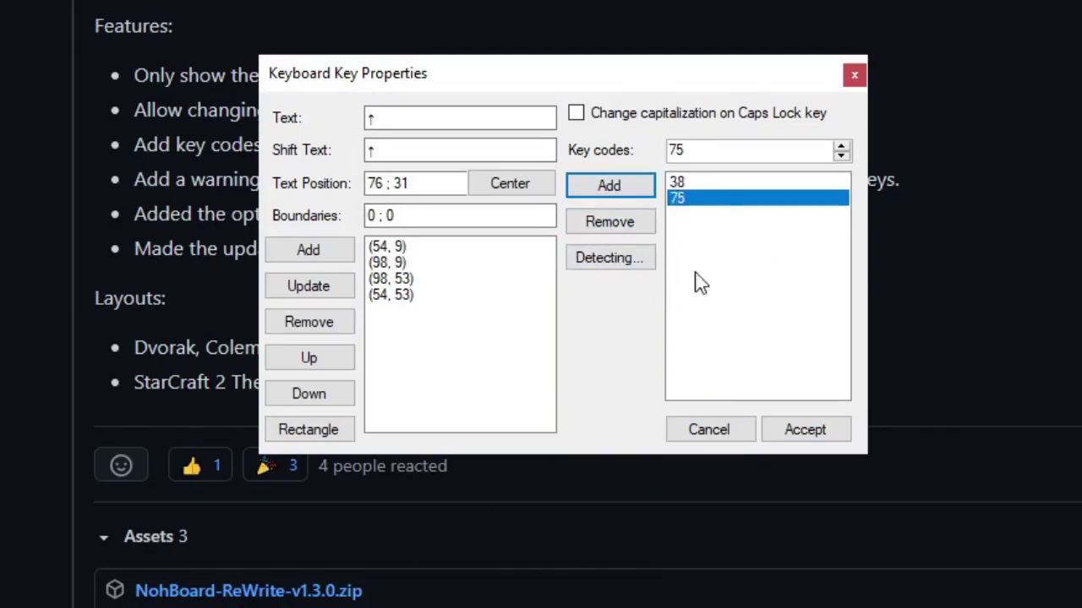
{"action": "left_click", "coordinate": [731, 182]}
{"action": "left_click", "coordinate": [642, 228]}
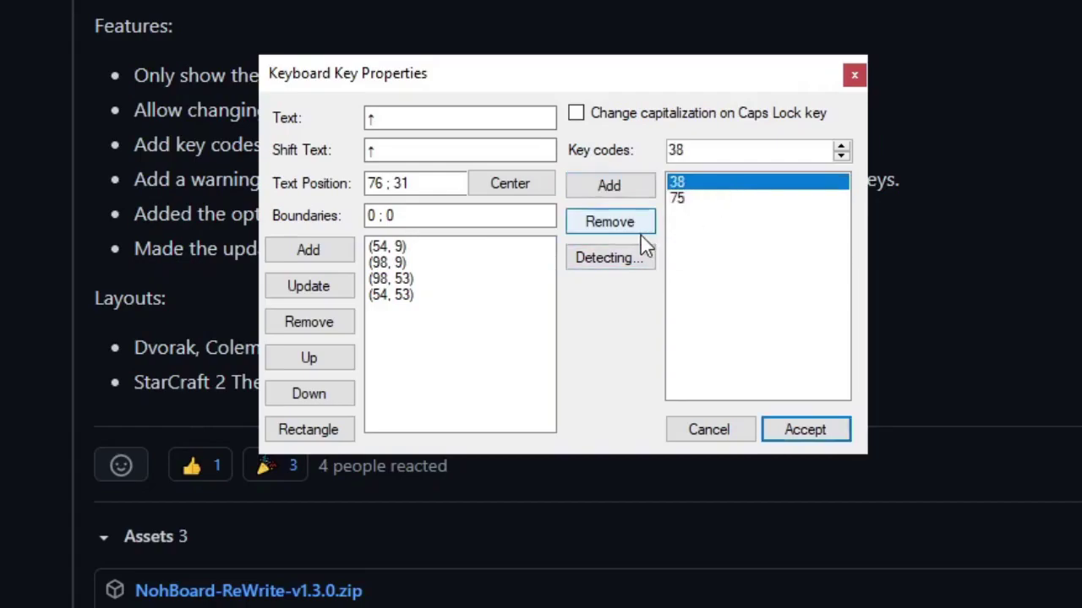
{"action": "left_click", "coordinate": [803, 279]}
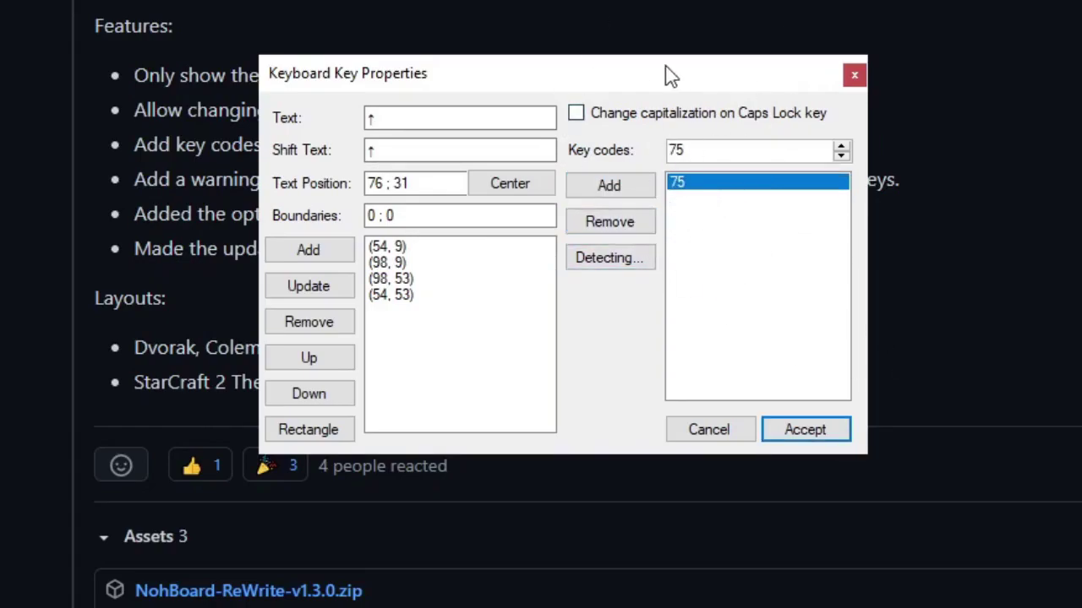
Relabel the top arrow key 'K', confirm, and test that pressing K lights it.
{"action": "left_click_drag", "start_coordinate": [665, 76], "coordinate": [1078, 93]}
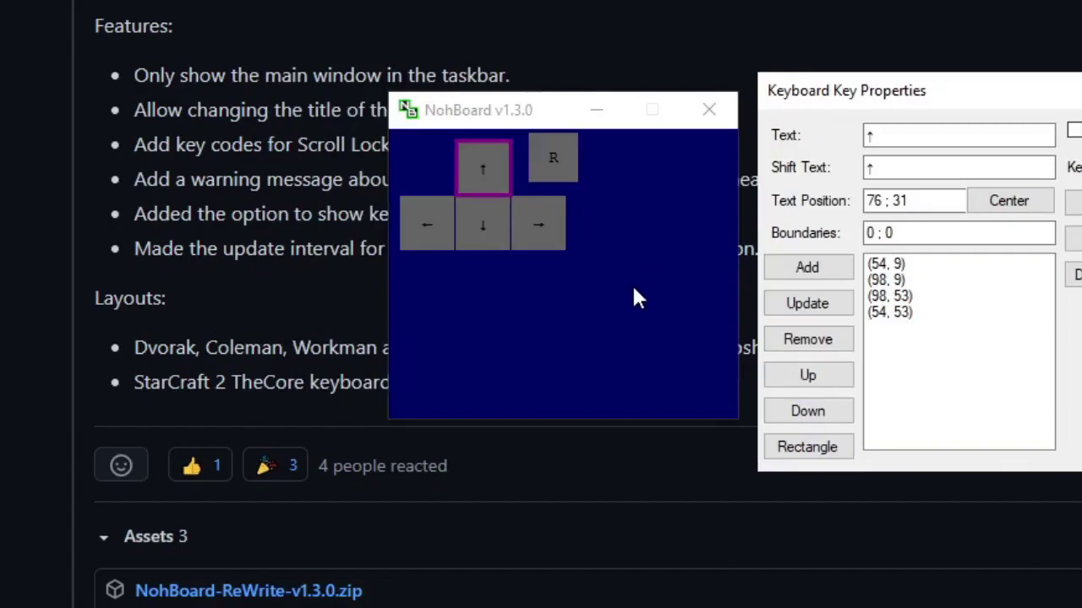
{"action": "double_click", "coordinate": [958, 133]}
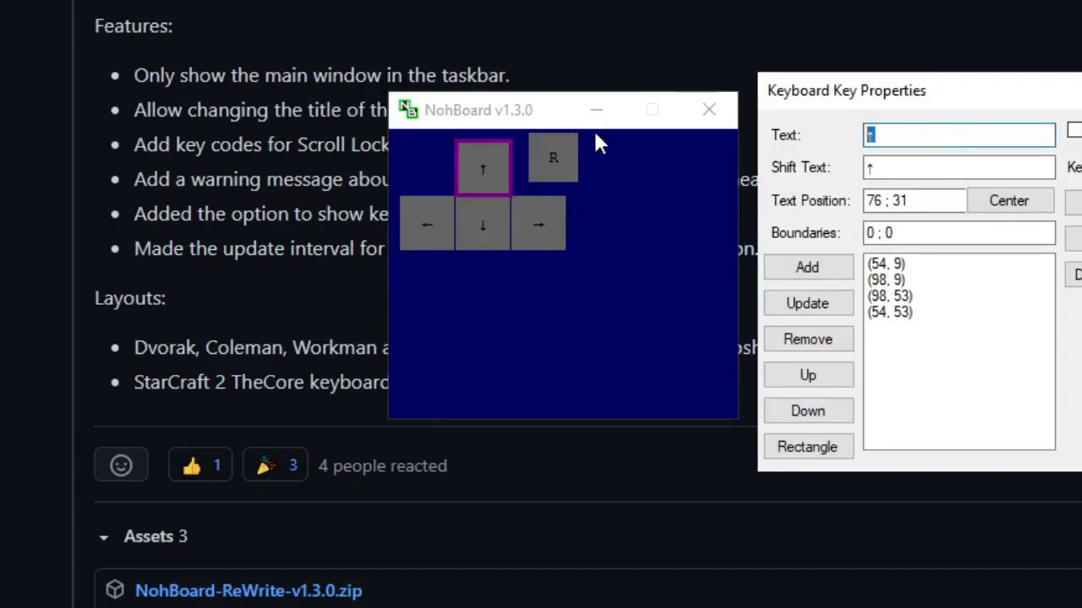
{"action": "key", "text": "Up"}
{"action": "type", "text": "K"}
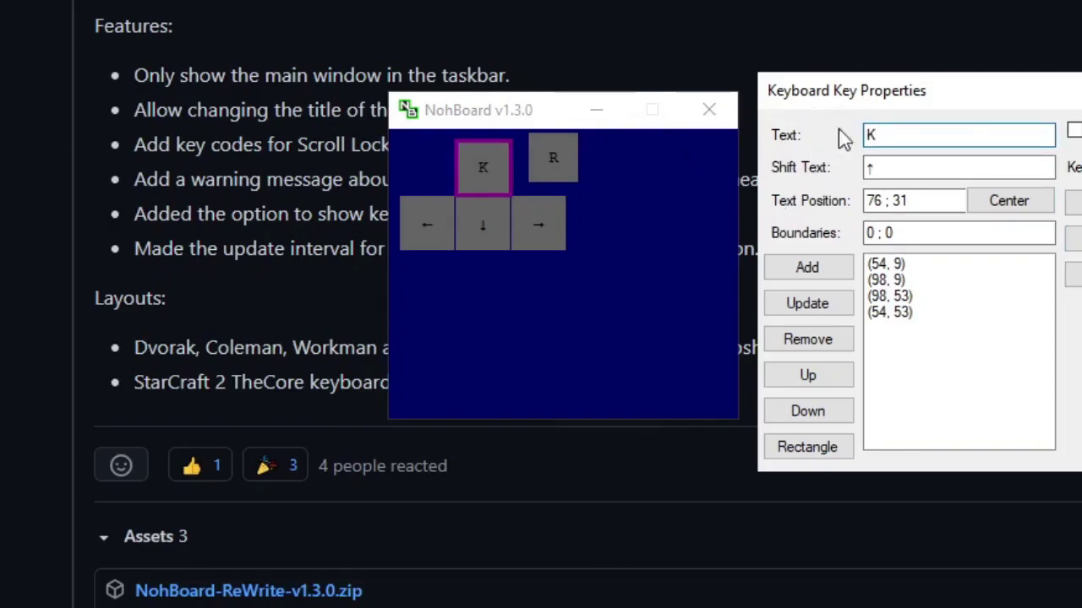
{"action": "type", "text": "kkkkkk"}
{"action": "double_click", "coordinate": [928, 138]}
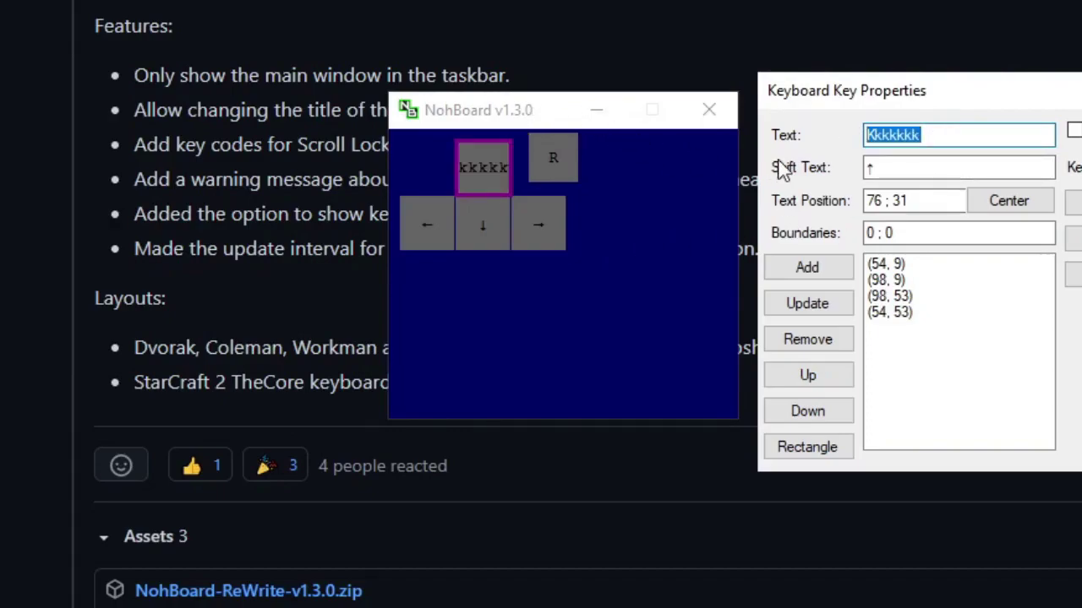
{"action": "type", "text": "K"}
{"action": "key", "text": "Return"}
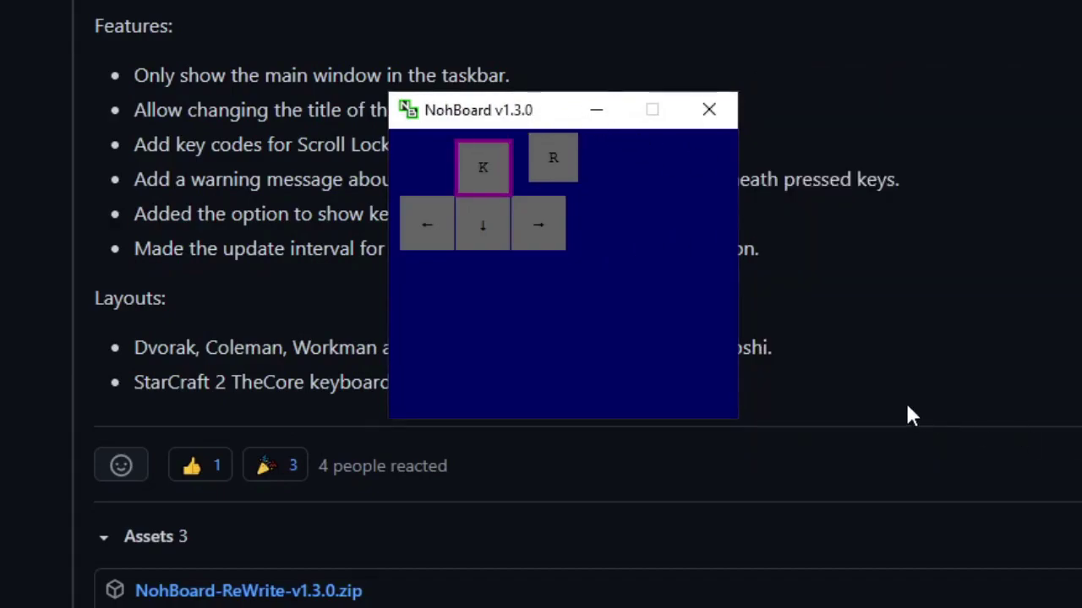
{"action": "key", "text": "k"}
{"action": "key", "text": "k"}
{"action": "key", "text": "k"}
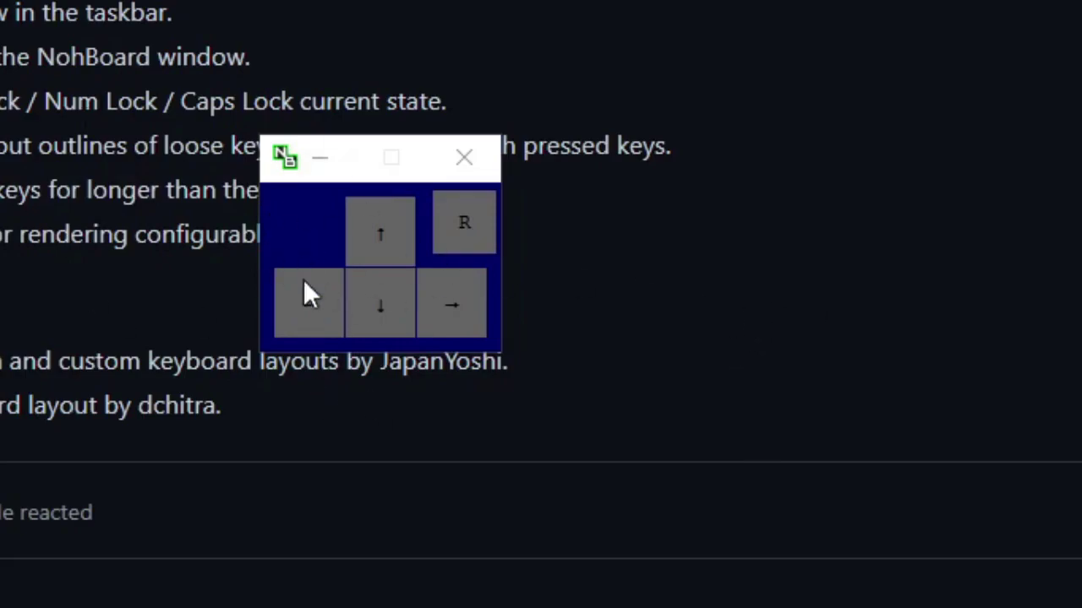
Enter category 'OvO' and name 'OvOKeyStrokes' in the Save Keyboard Definition dialog.
{"action": "right_click", "coordinate": [320, 238]}
{"action": "mouse_move", "coordinate": [439, 379]}
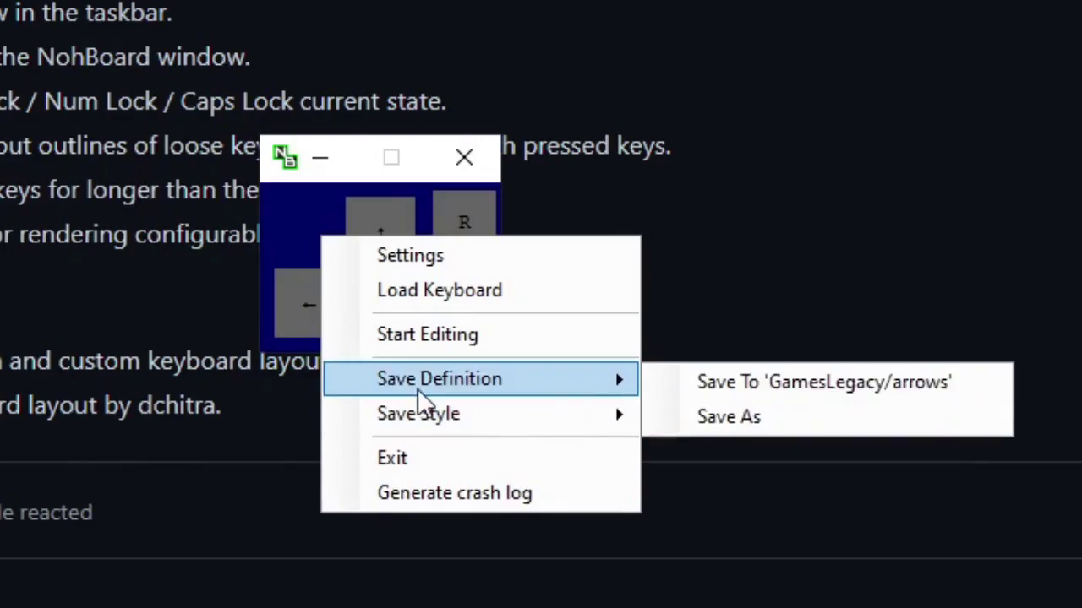
{"action": "left_click", "coordinate": [833, 423]}
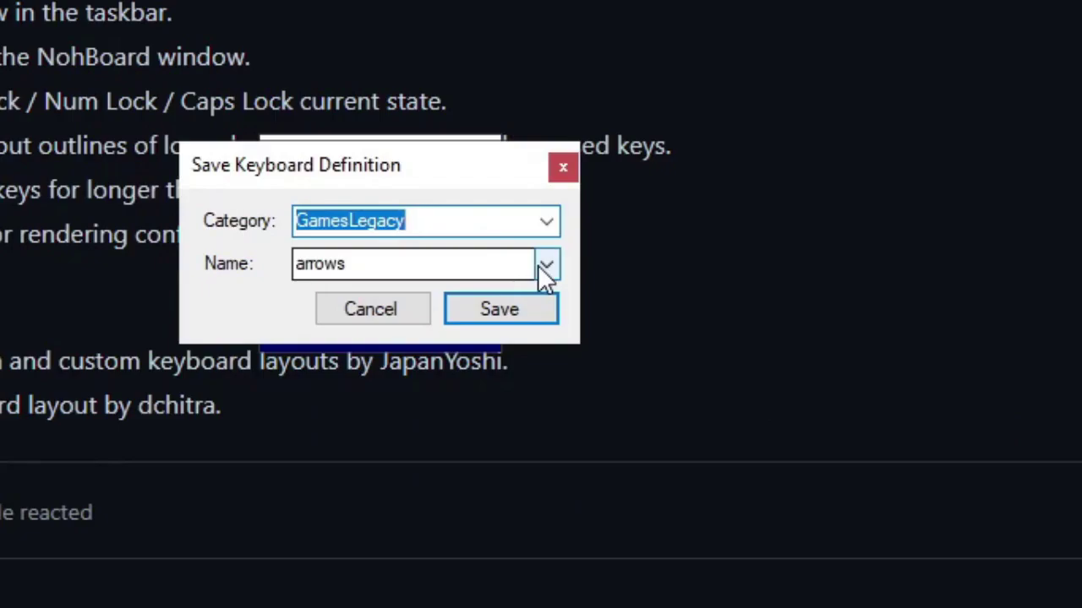
{"action": "type", "text": "OvO"}
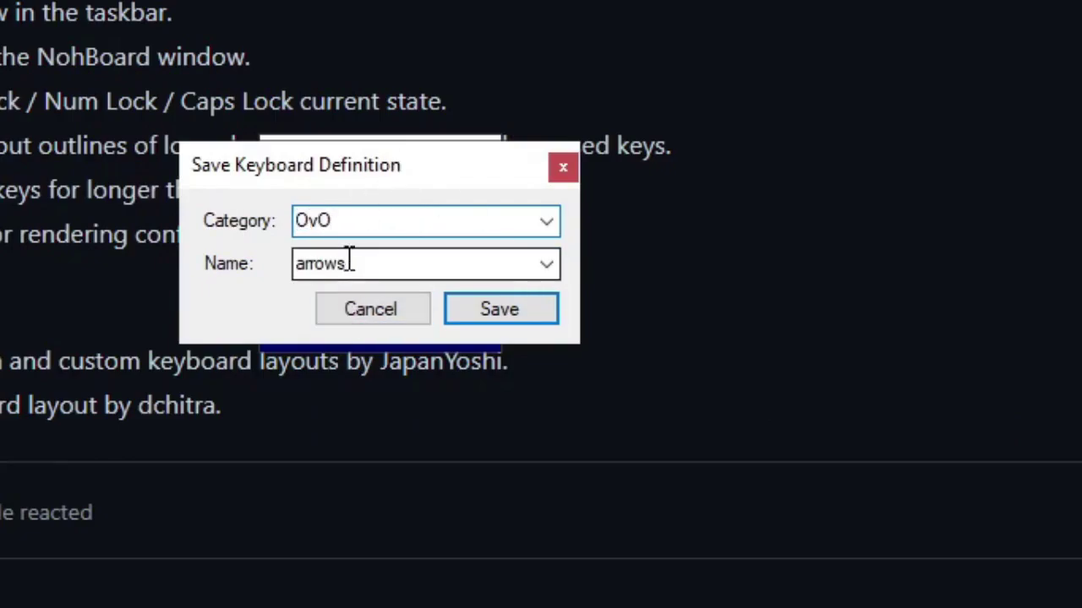
{"action": "left_click_drag", "start_coordinate": [347, 256], "coordinate": [118, 456]}
{"action": "type", "text": "Z"}
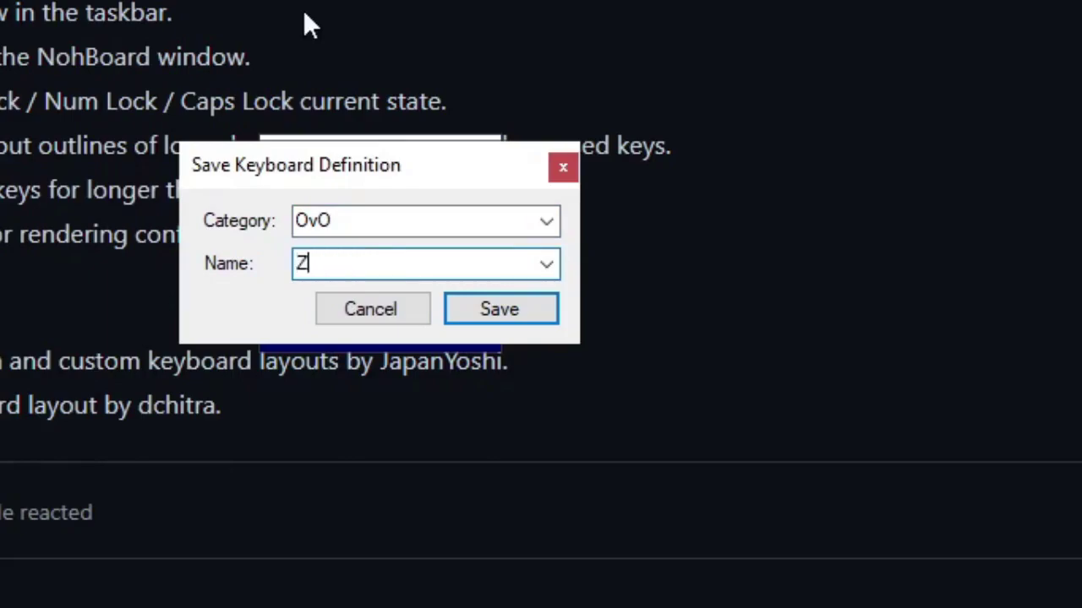
{"action": "key", "text": "BackSpace"}
{"action": "type", "text": "OvOKeyStrokes"}
{"action": "key", "text": "BackSpace"}
{"action": "type", "text": "Strokes"}
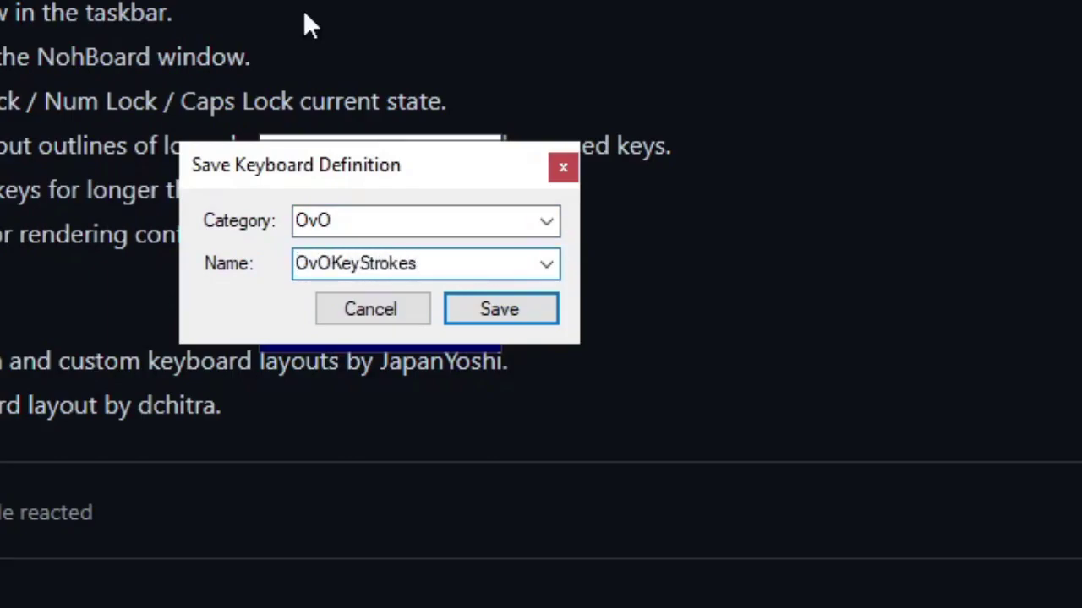
Save the OvOKeyStrokes definition and save the current key style.
{"action": "left_click", "coordinate": [545, 317]}
{"action": "right_click", "coordinate": [439, 264]}
{"action": "mouse_move", "coordinate": [537, 440]}
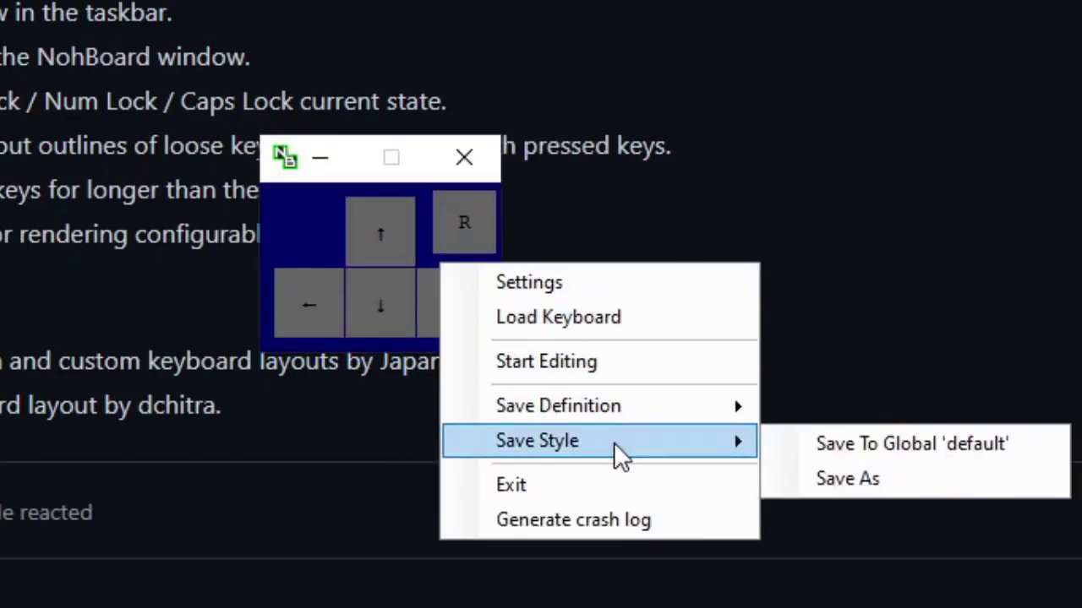
{"action": "left_click", "coordinate": [807, 456]}
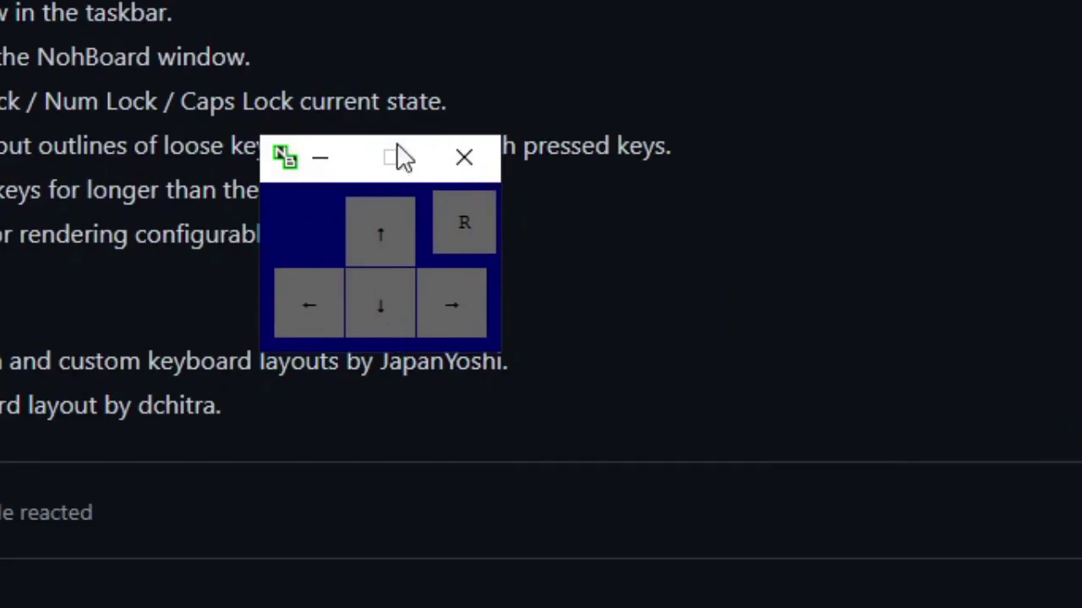
Close NohBoard, ending the process when it stops responding.
{"action": "left_click", "coordinate": [473, 163]}
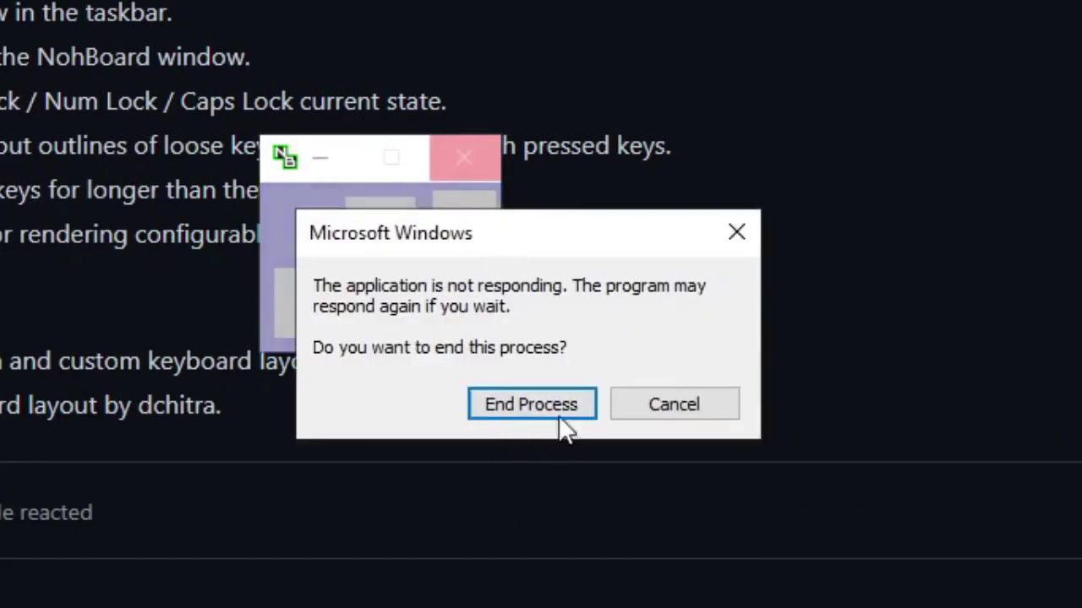
{"action": "left_click", "coordinate": [554, 414]}
{"action": "left_click", "coordinate": [471, 161]}
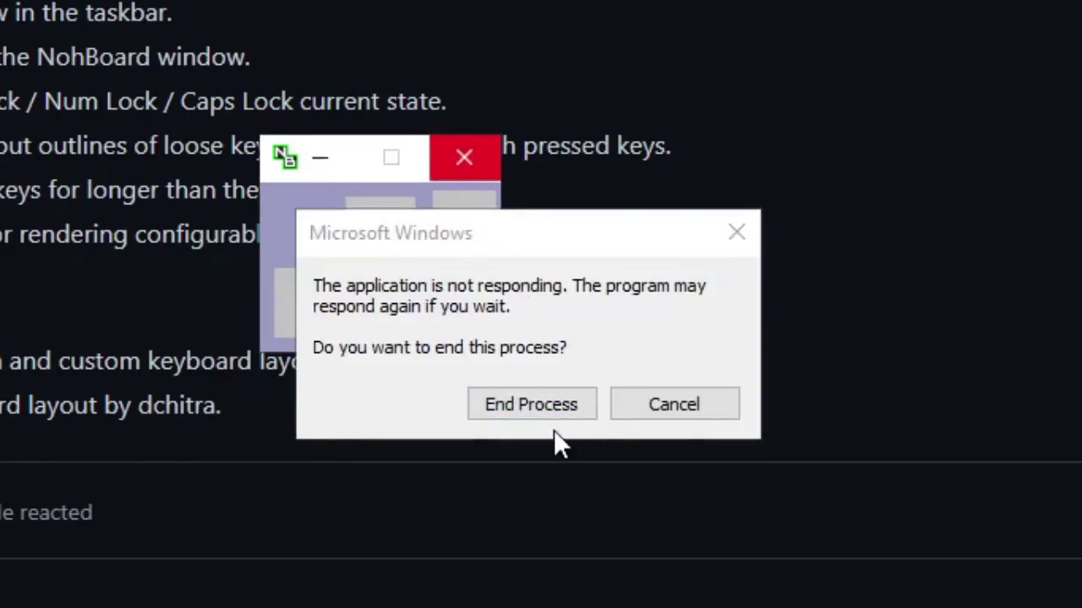
{"action": "left_click", "coordinate": [543, 400]}
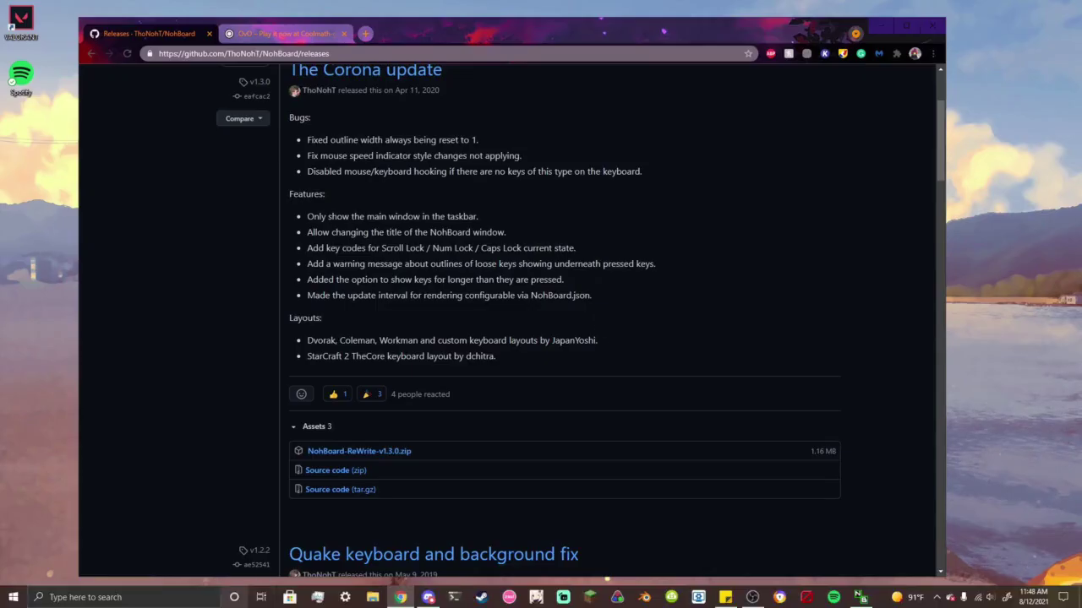
Relaunch NohBoard by searching 'noh' in Windows search.
{"action": "key", "text": "super"}
{"action": "type", "text": "noh"}
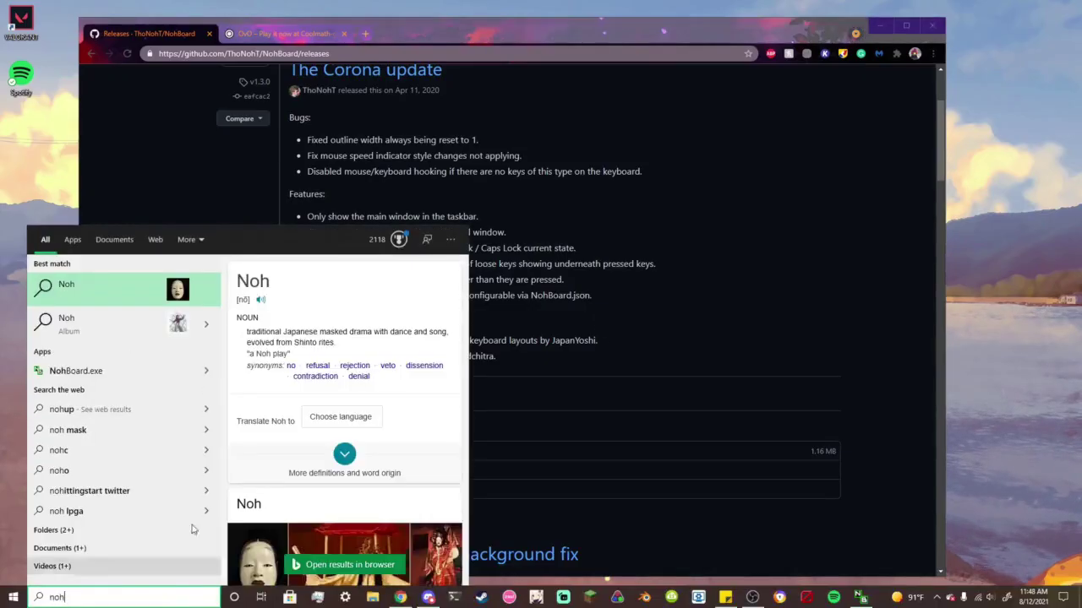
{"action": "left_click", "coordinate": [108, 377]}
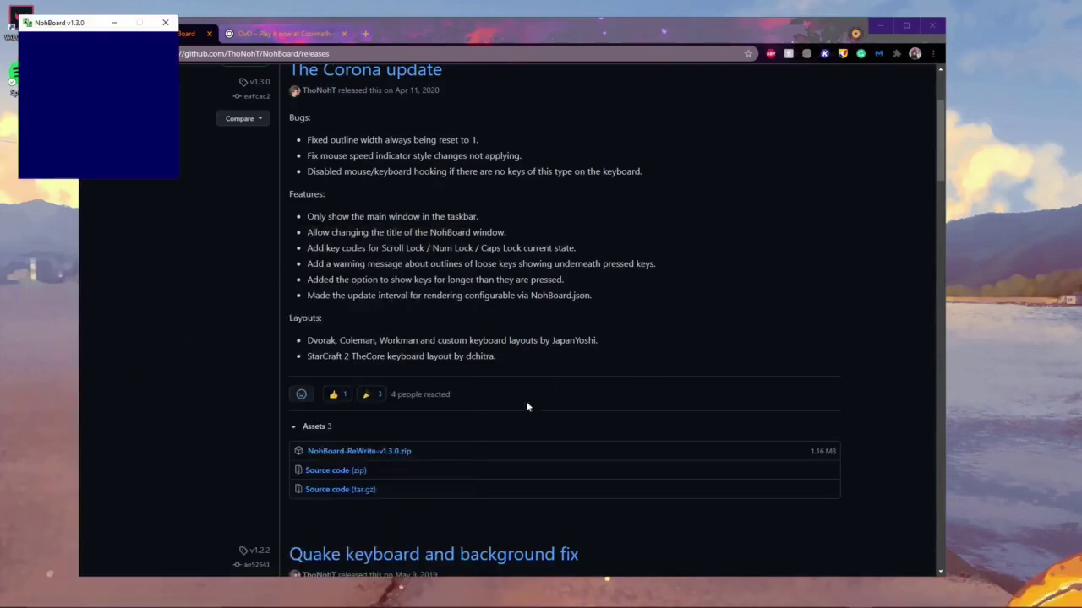
Load the OvO 'OvOKeyStrokes' keyboard layout and centre the key window on screen.
{"action": "right_click", "coordinate": [133, 87]}
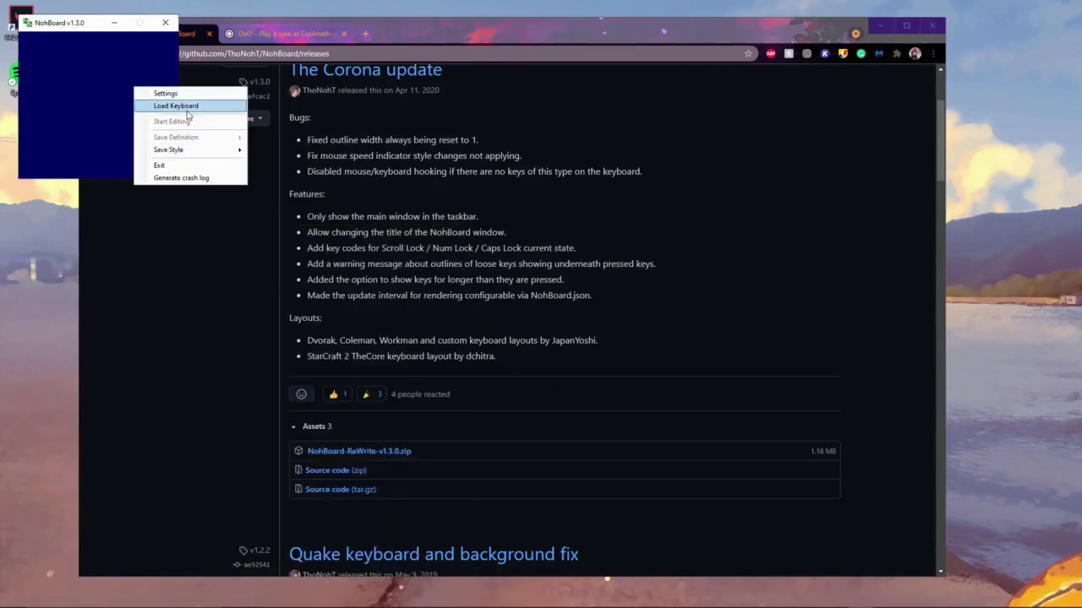
{"action": "left_click", "coordinate": [197, 107]}
{"action": "left_click", "coordinate": [56, 44]}
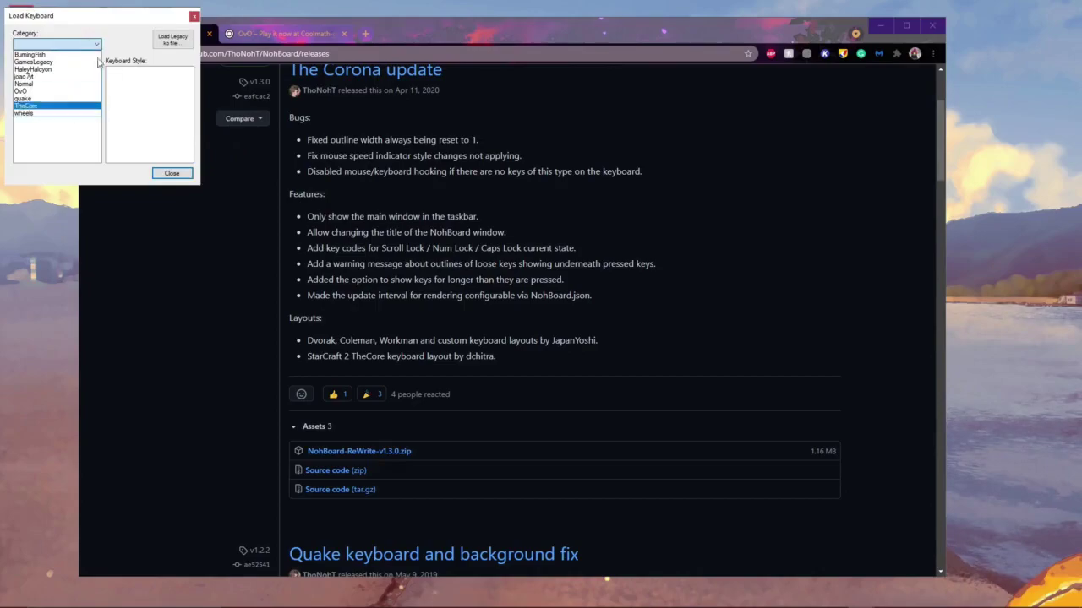
{"action": "left_click", "coordinate": [40, 93]}
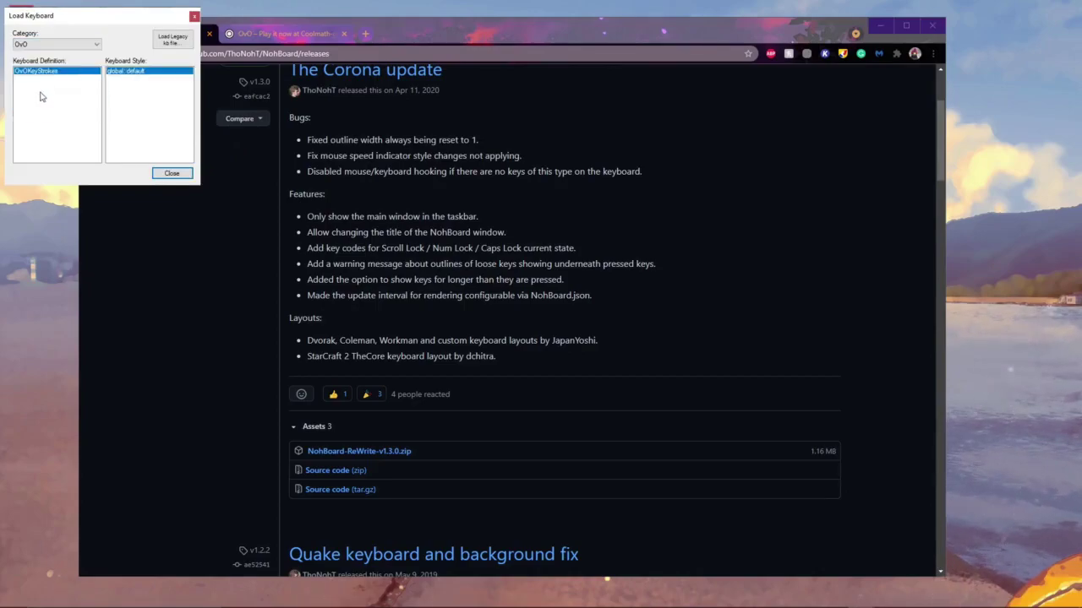
{"action": "left_click", "coordinate": [172, 173]}
{"action": "left_click_drag", "start_coordinate": [24, 23], "coordinate": [600, 326]}
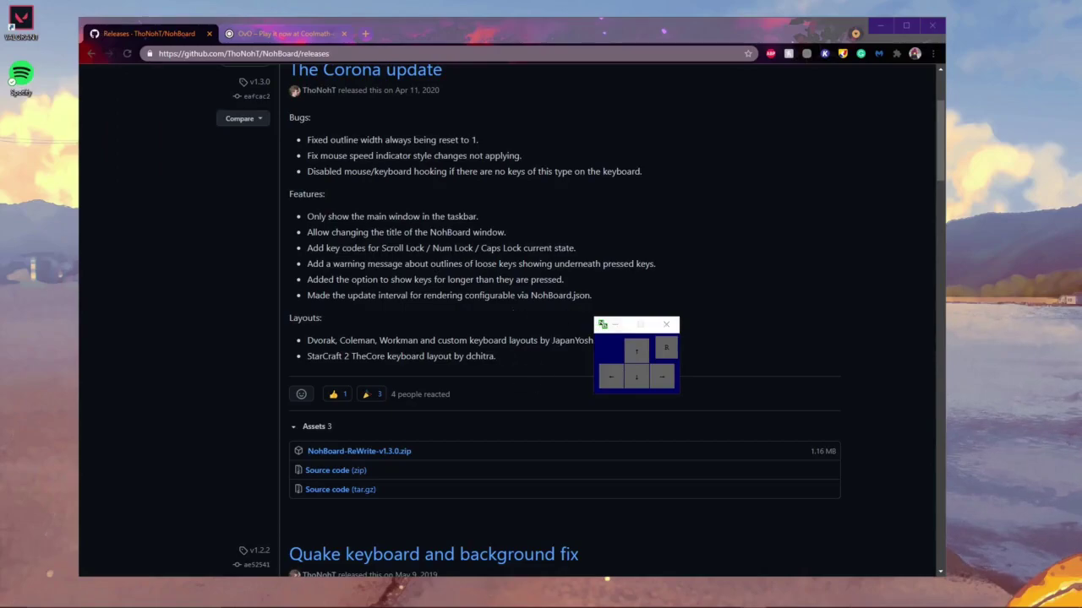
Test the Right arrow key and move the NohBoard window further right.
{"action": "key", "text": "Right"}
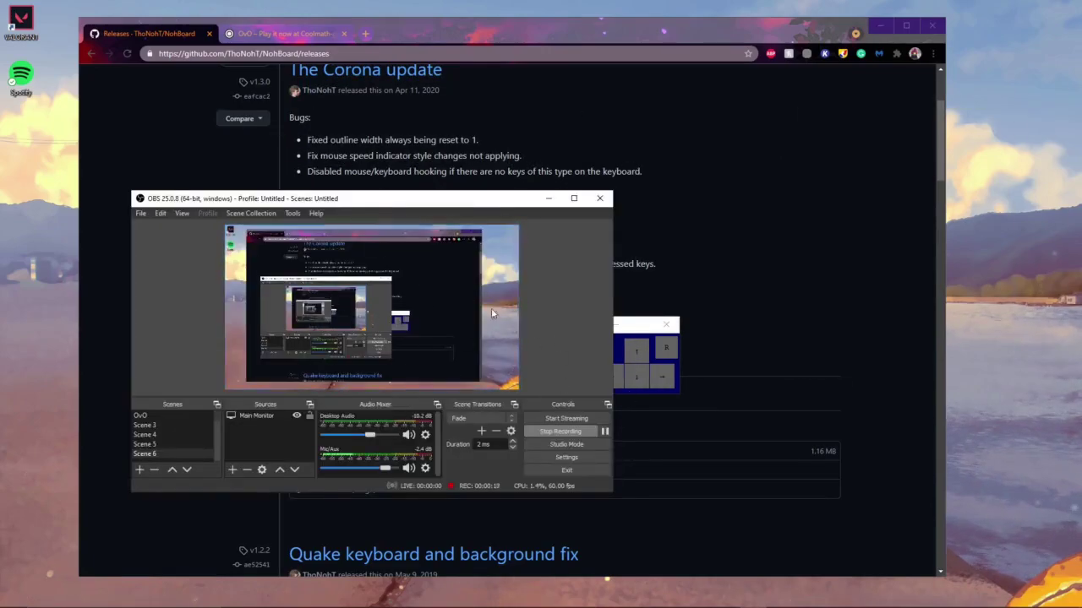
{"action": "left_click", "coordinate": [626, 326]}
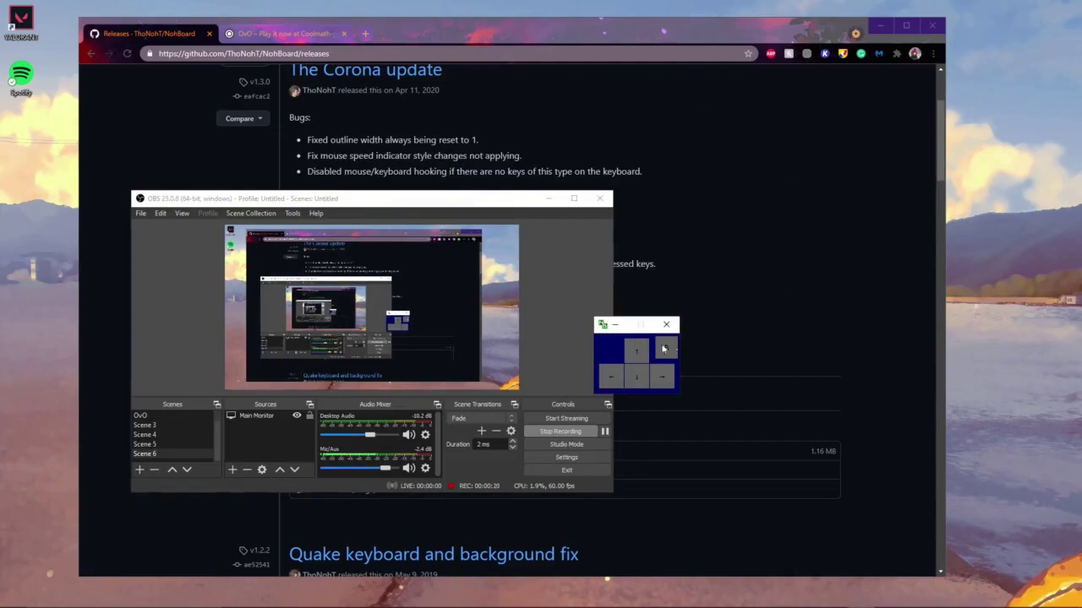
{"action": "left_click", "coordinate": [602, 326]}
{"action": "left_click", "coordinate": [613, 352]}
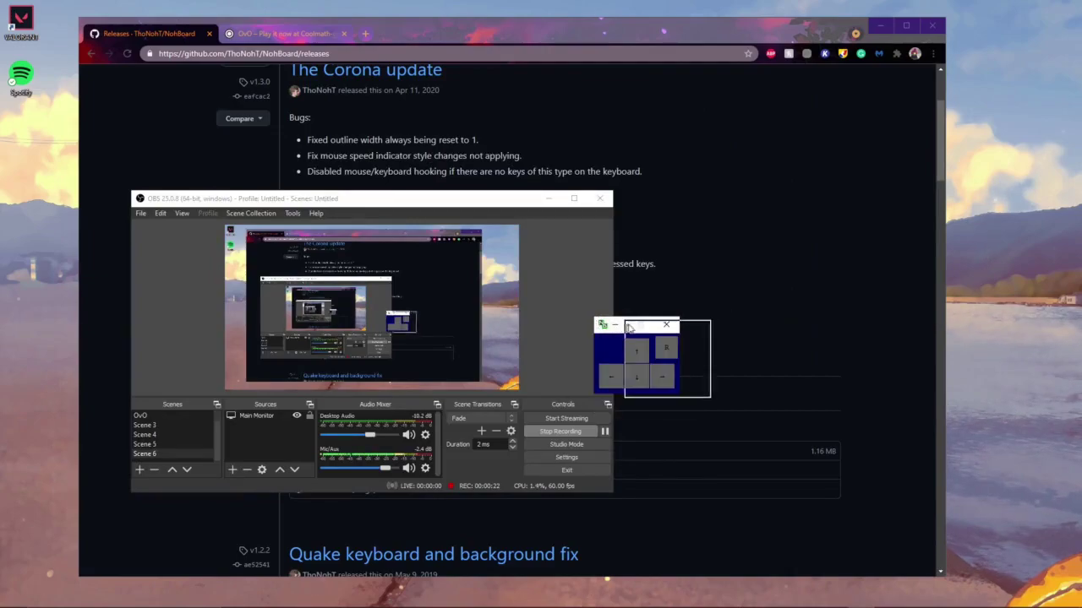
Move OBS to the upper left and widen it beside NohBoard.
{"action": "left_click_drag", "start_coordinate": [466, 209], "coordinate": [578, 193]}
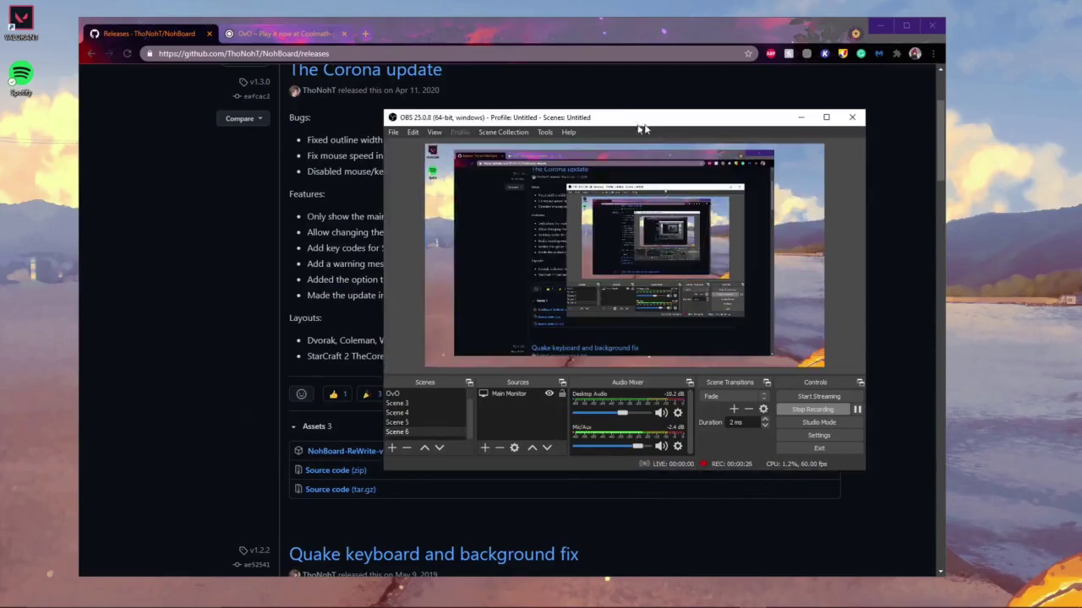
{"action": "left_click_drag", "start_coordinate": [578, 193], "coordinate": [303, 135]}
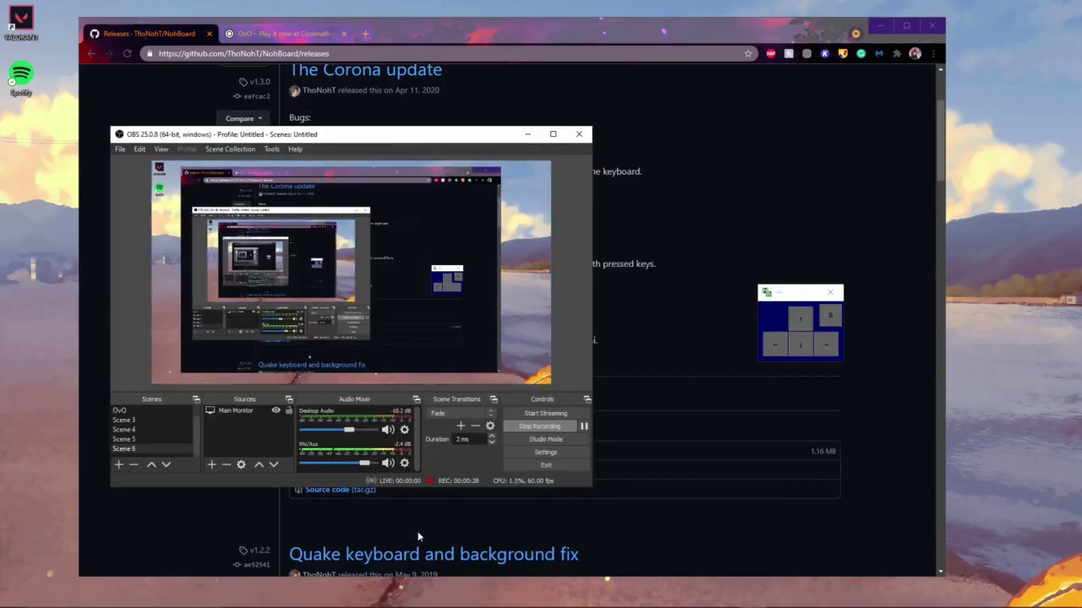
{"action": "left_click_drag", "start_coordinate": [595, 390], "coordinate": [683, 390]}
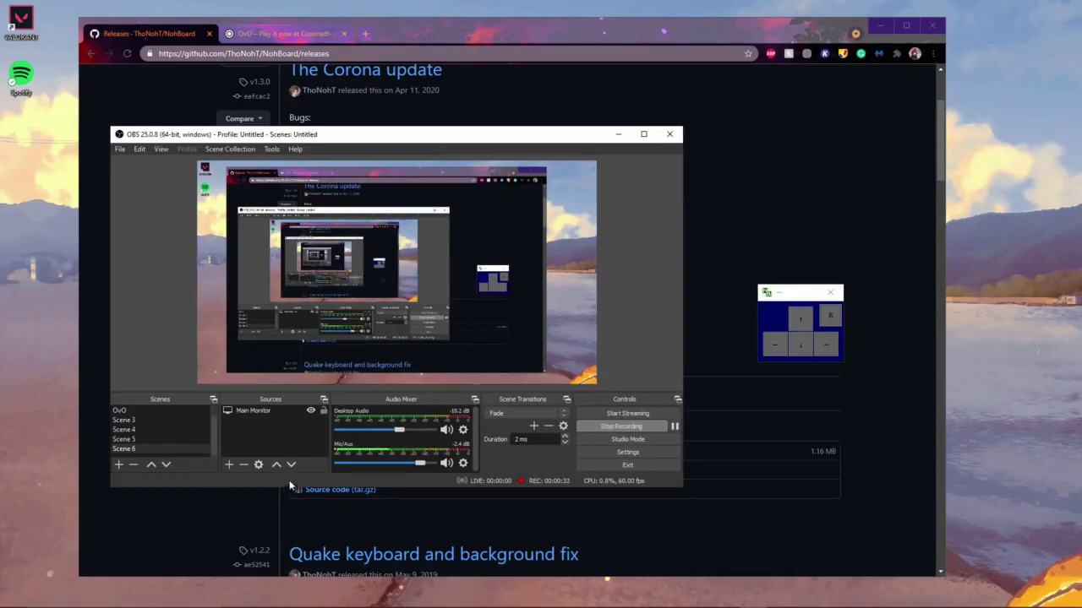
Add a new Window Capture source named Window Capture 3.
{"action": "left_click", "coordinate": [230, 465]}
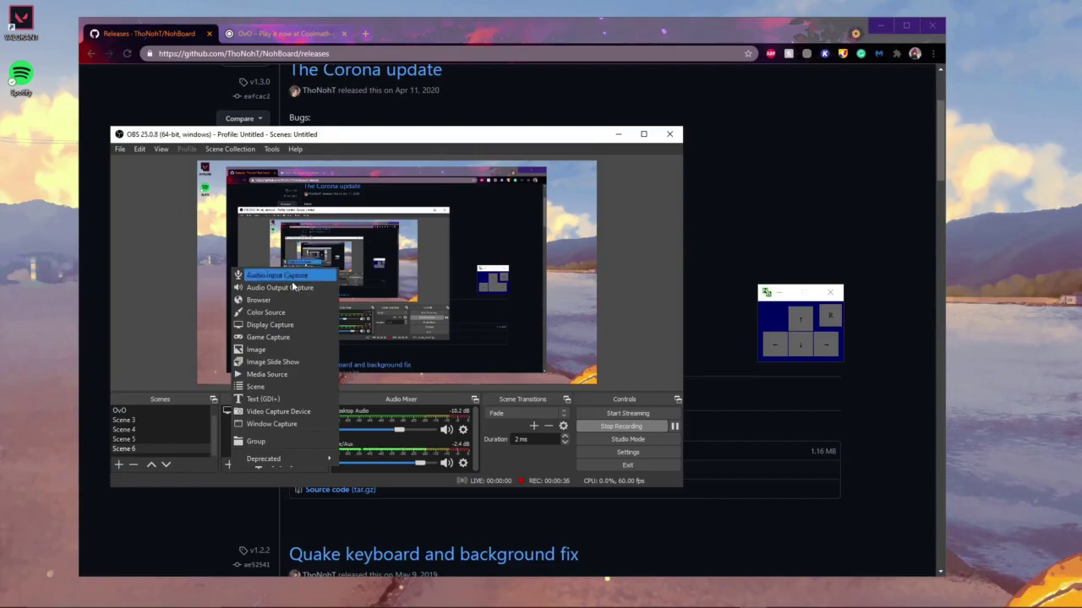
{"action": "left_click", "coordinate": [291, 424]}
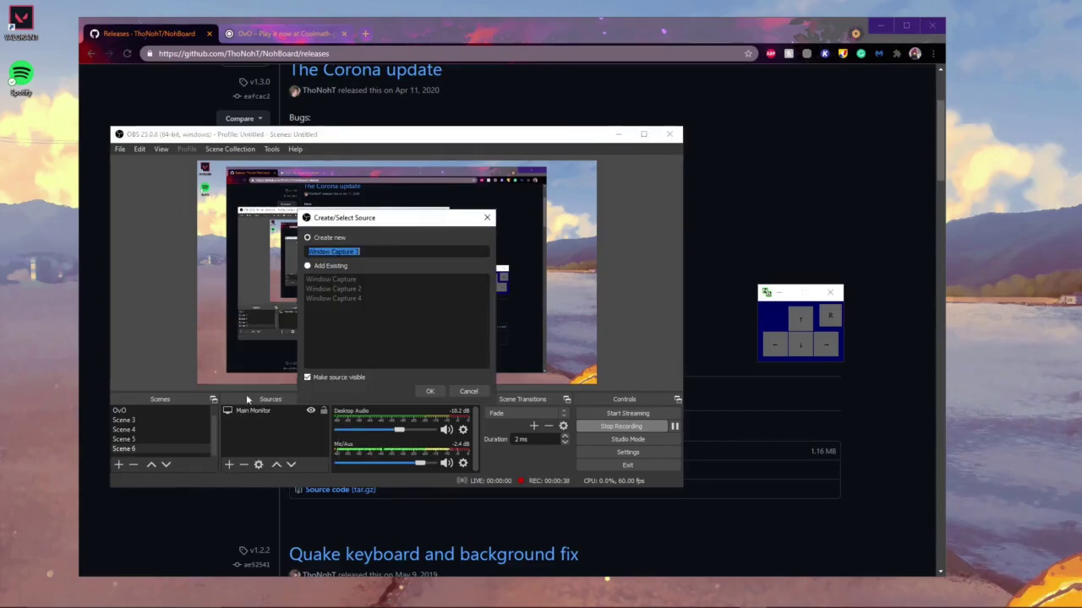
{"action": "left_click", "coordinate": [429, 391]}
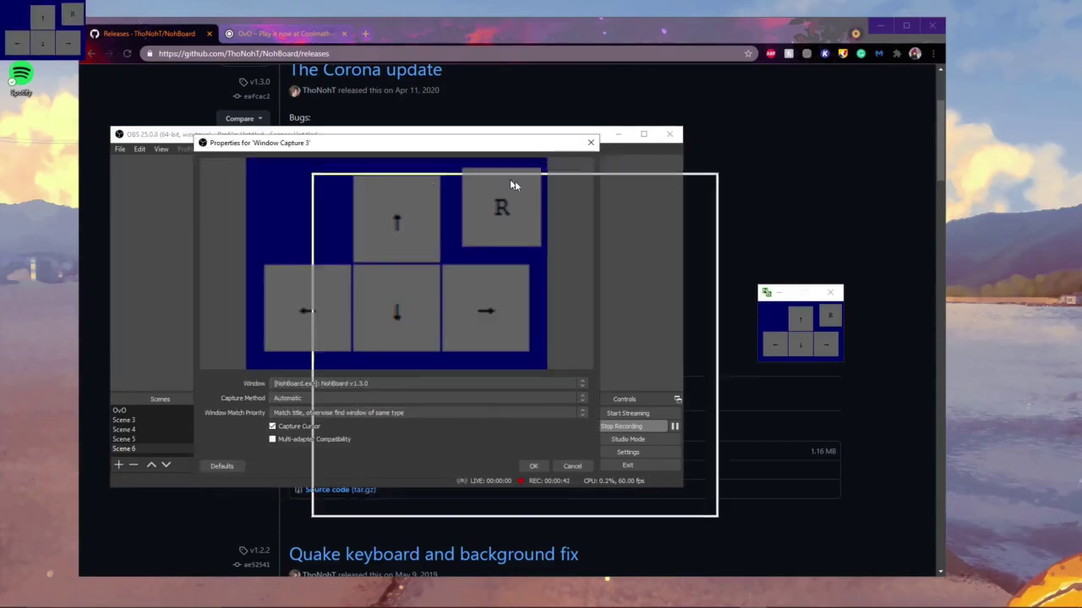
{"action": "mouse_move", "coordinate": [275, 142]}
{"action": "left_mouse_down"}
{"action": "mouse_move", "coordinate": [585, 222]}
{"action": "mouse_move", "coordinate": [364, 154]}
{"action": "left_mouse_up"}
Set the capture window to [NohBoard.exe]: NohBoard v1.3.0 and move the dialog aside.
{"action": "left_click", "coordinate": [518, 394]}
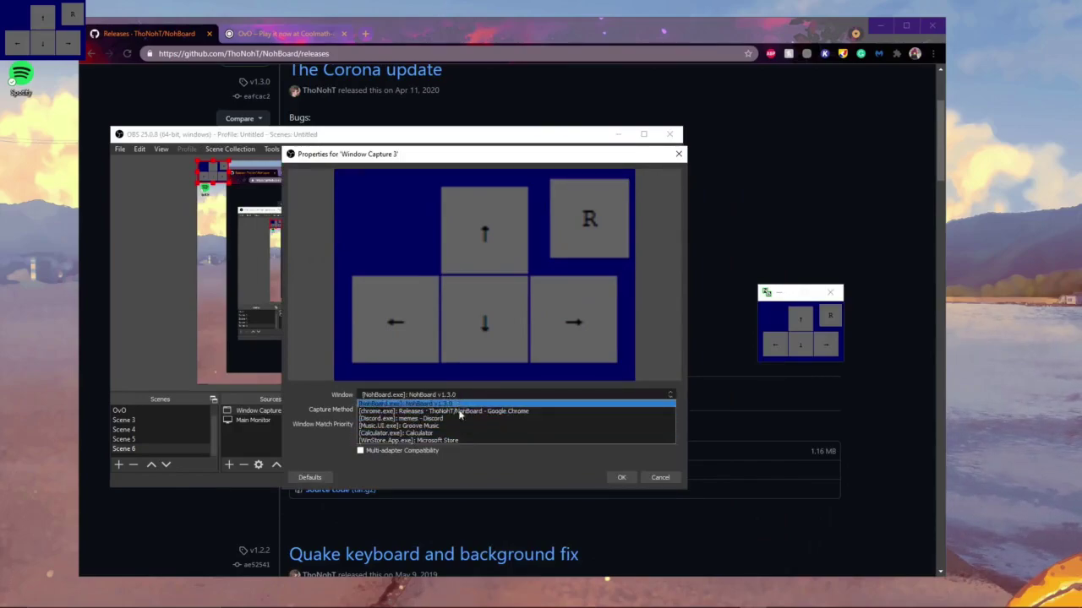
{"action": "left_click", "coordinate": [515, 432]}
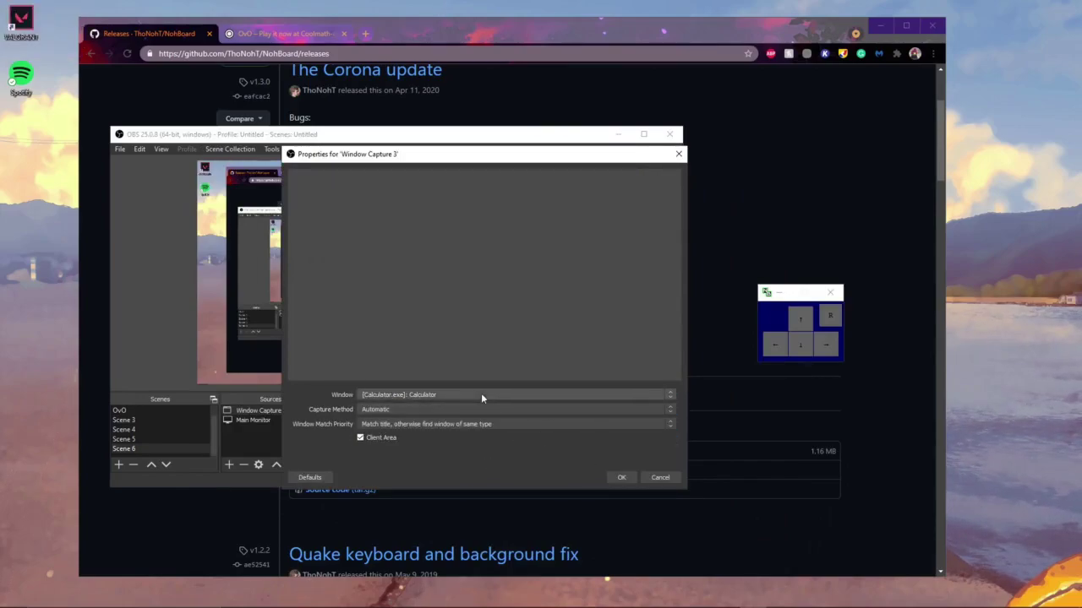
{"action": "left_click", "coordinate": [482, 395]}
{"action": "left_click", "coordinate": [479, 409]}
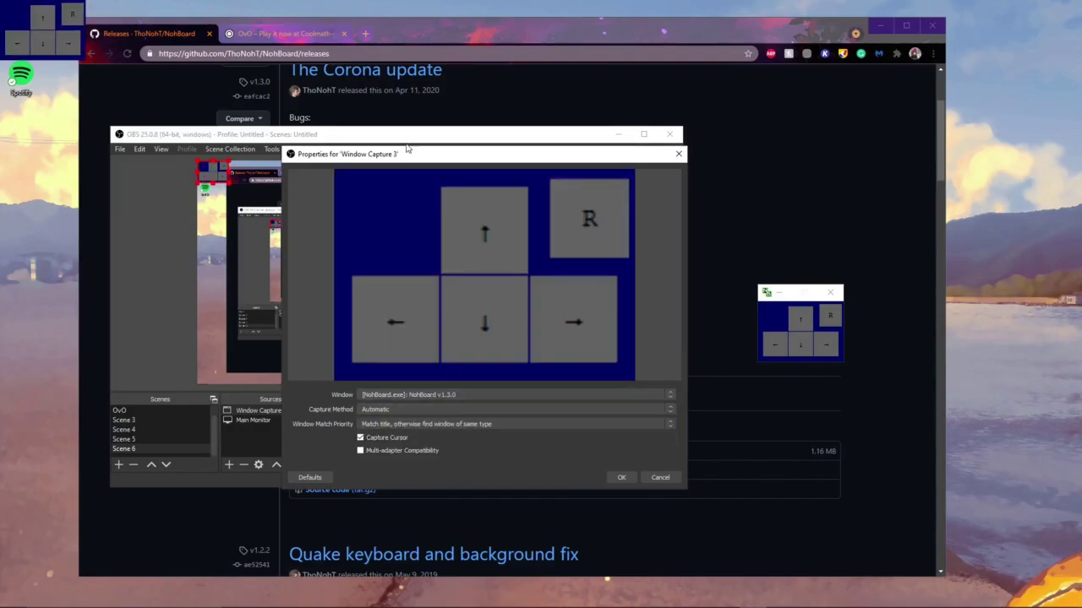
{"action": "mouse_move", "coordinate": [406, 150]}
{"action": "left_mouse_down"}
{"action": "mouse_move", "coordinate": [463, 162]}
{"action": "mouse_move", "coordinate": [673, 268]}
{"action": "mouse_move", "coordinate": [500, 187]}
{"action": "left_mouse_up"}
Confirm the capture, enlarge it in the preview's upper right, and rename it NohBoard.
{"action": "left_click", "coordinate": [714, 502]}
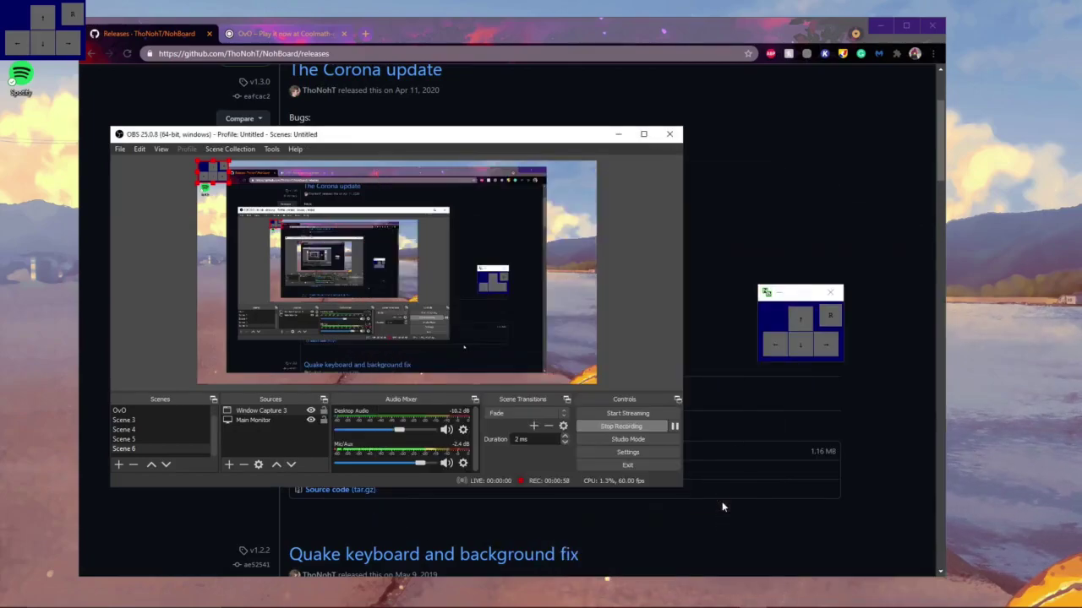
{"action": "mouse_move", "coordinate": [222, 173]}
{"action": "left_mouse_down"}
{"action": "mouse_move", "coordinate": [582, 378]}
{"action": "mouse_move", "coordinate": [502, 318]}
{"action": "left_mouse_up"}
{"action": "left_click_drag", "start_coordinate": [555, 359], "coordinate": [208, 331]}
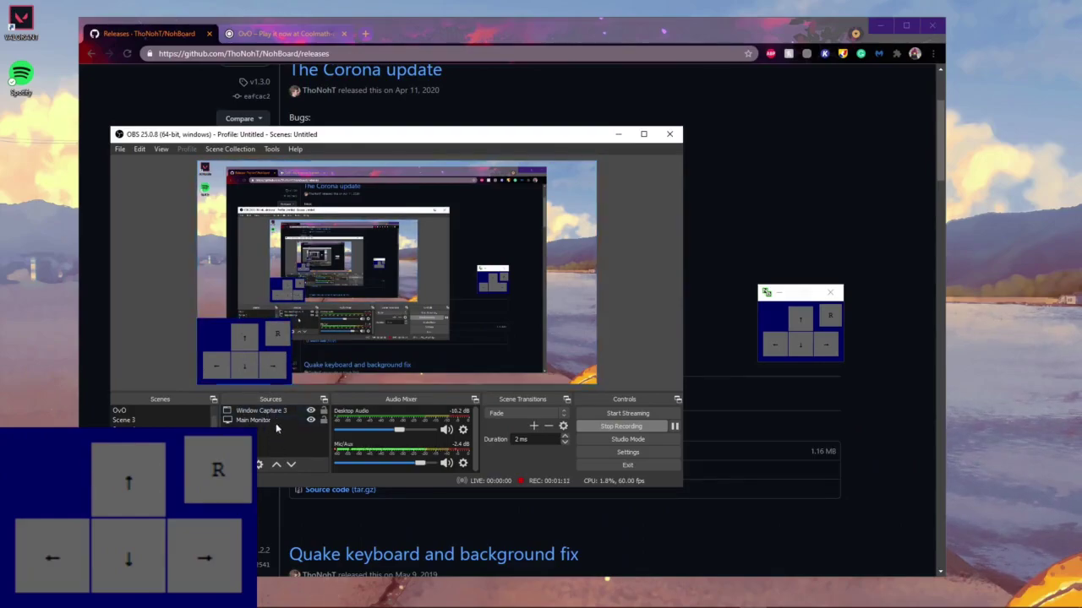
{"action": "left_click_drag", "start_coordinate": [253, 355], "coordinate": [577, 246]}
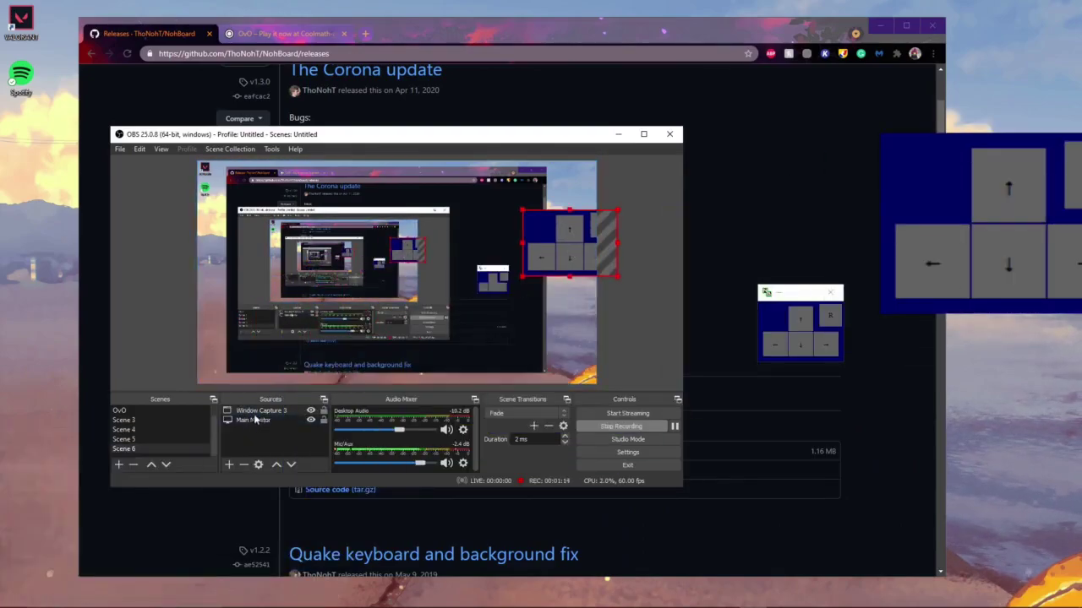
{"action": "right_click", "coordinate": [259, 412]}
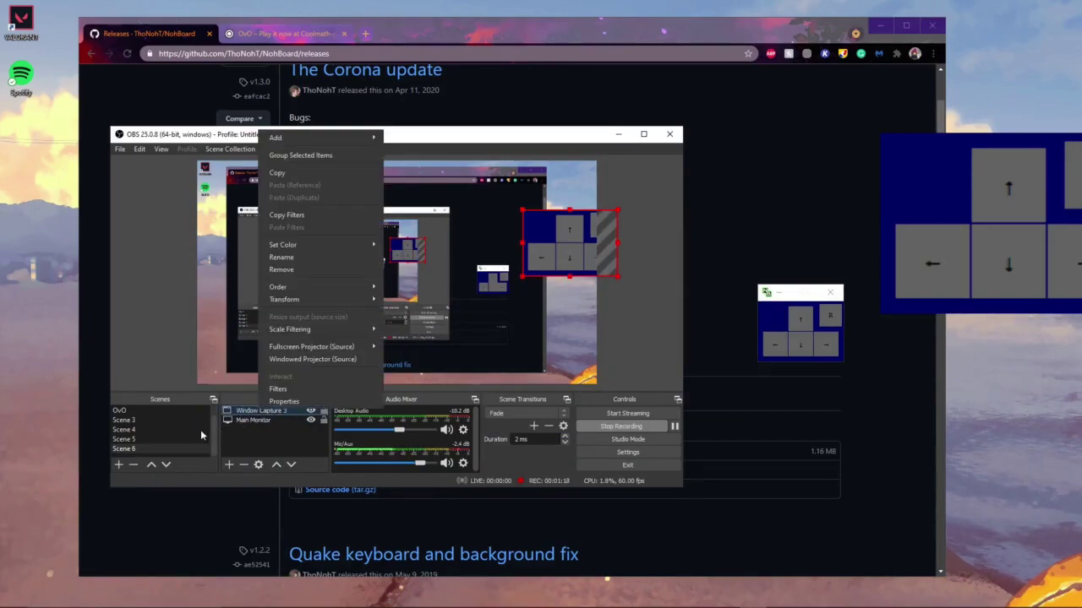
{"action": "left_click", "coordinate": [335, 257]}
{"action": "type", "text": "NohBoard"}
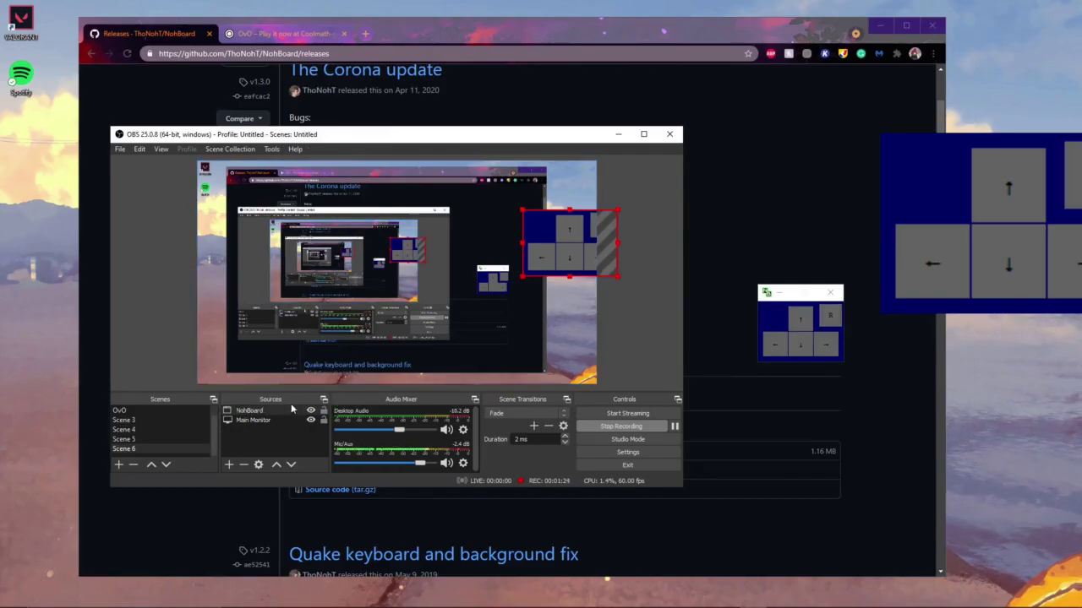
Add a Chroma Key filter to the NohBoard source.
{"action": "right_click", "coordinate": [264, 411]}
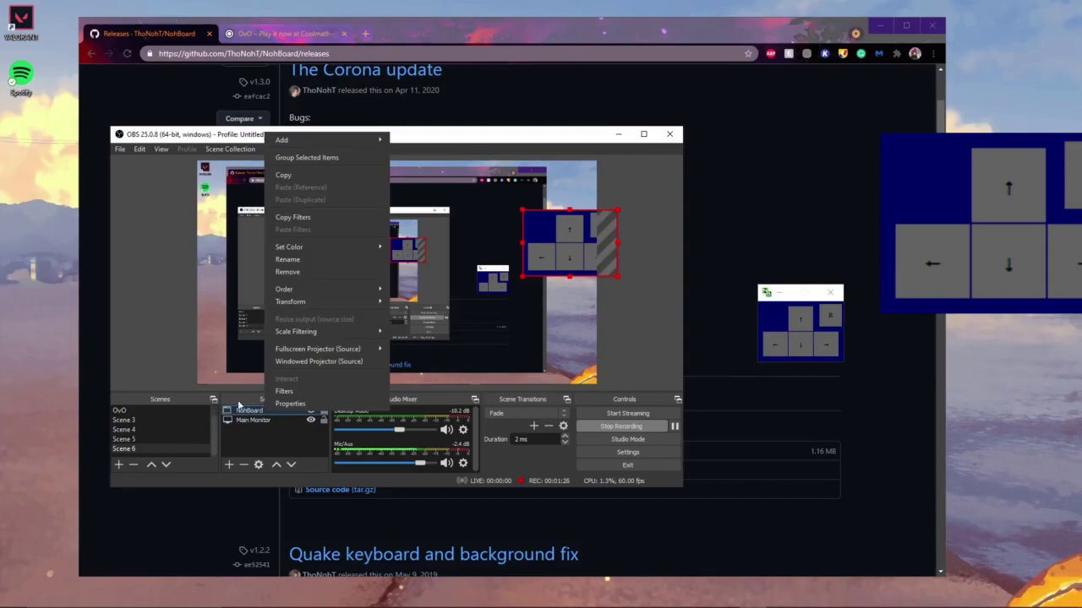
{"action": "left_click", "coordinate": [320, 393]}
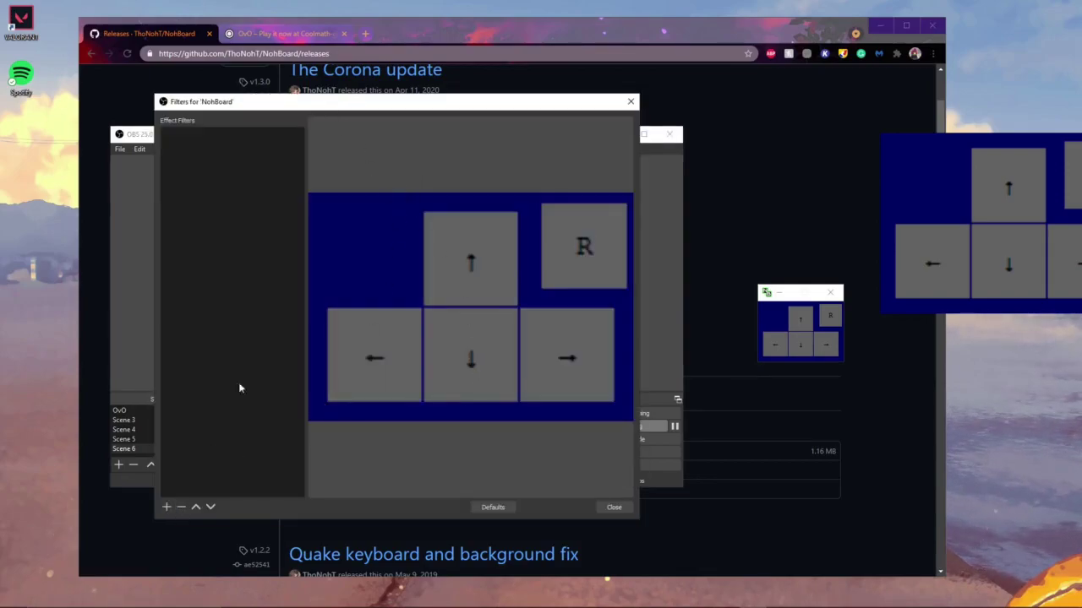
{"action": "left_click_drag", "start_coordinate": [340, 105], "coordinate": [550, 95]}
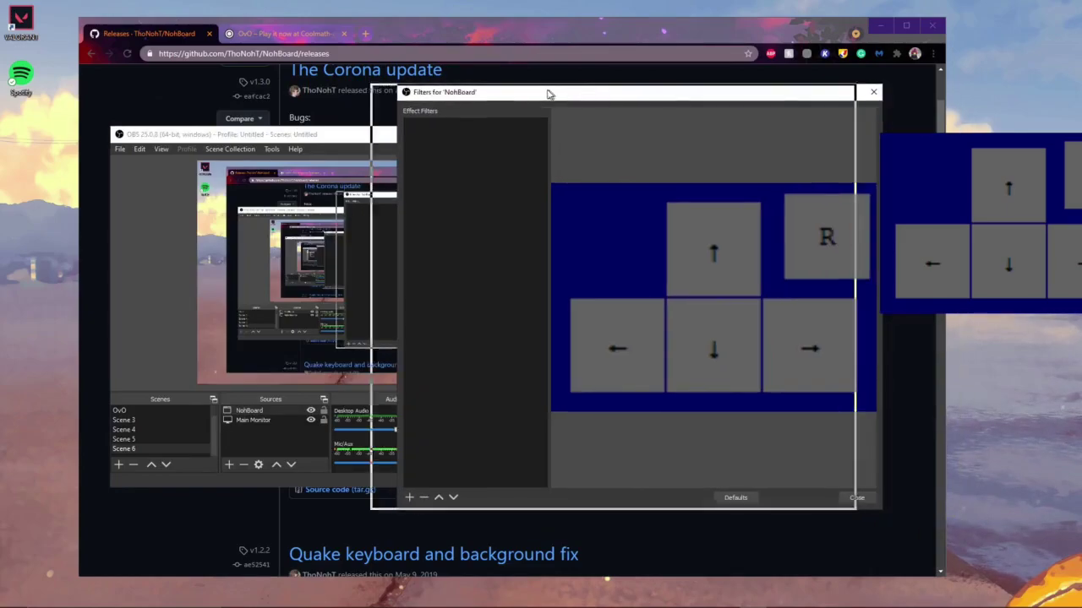
{"action": "left_click", "coordinate": [376, 498]}
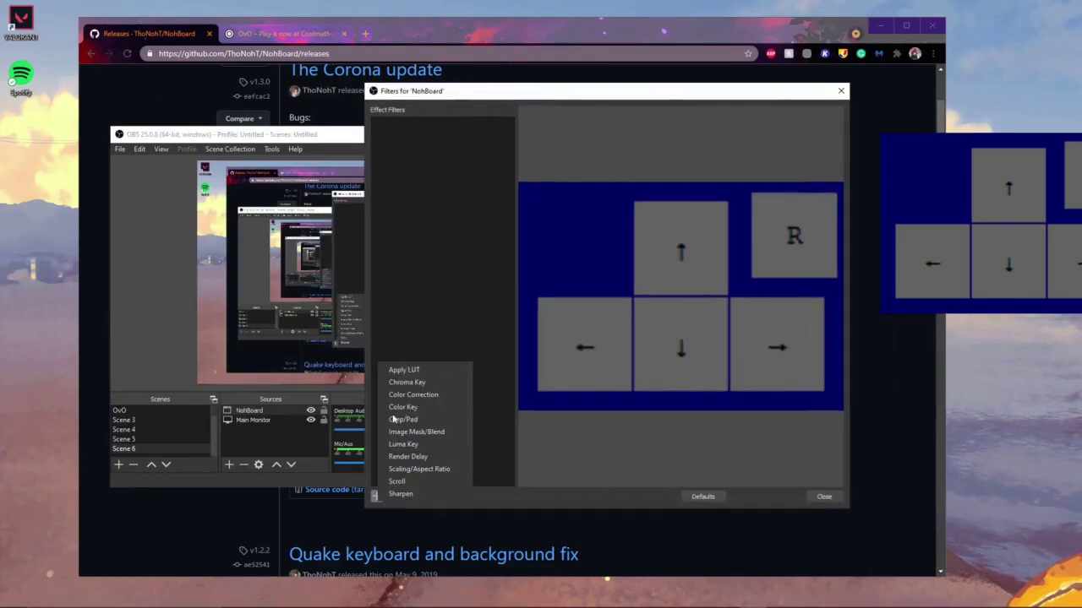
{"action": "left_click", "coordinate": [450, 382]}
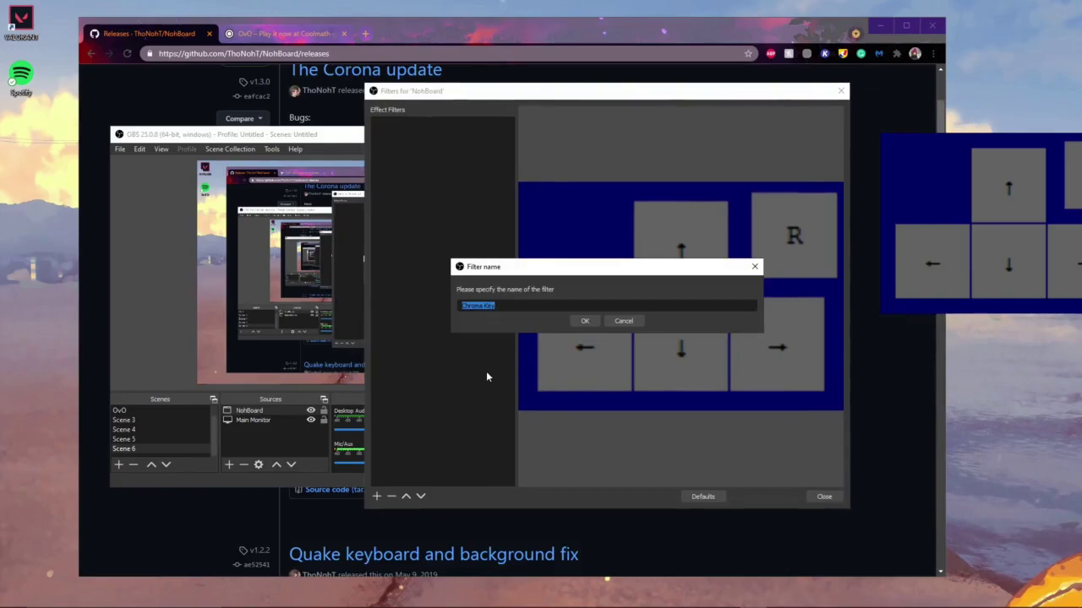
{"action": "left_click", "coordinate": [594, 321]}
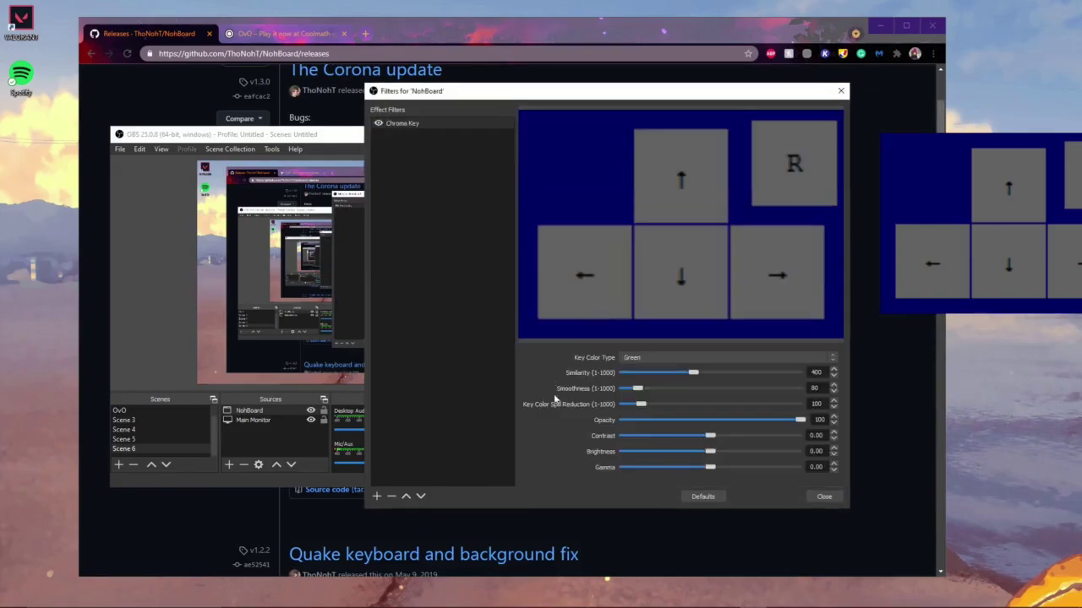
Set the Chroma Key colour to Blue with similarity around 281.
{"action": "left_click", "coordinate": [676, 357]}
{"action": "left_click", "coordinate": [644, 374]}
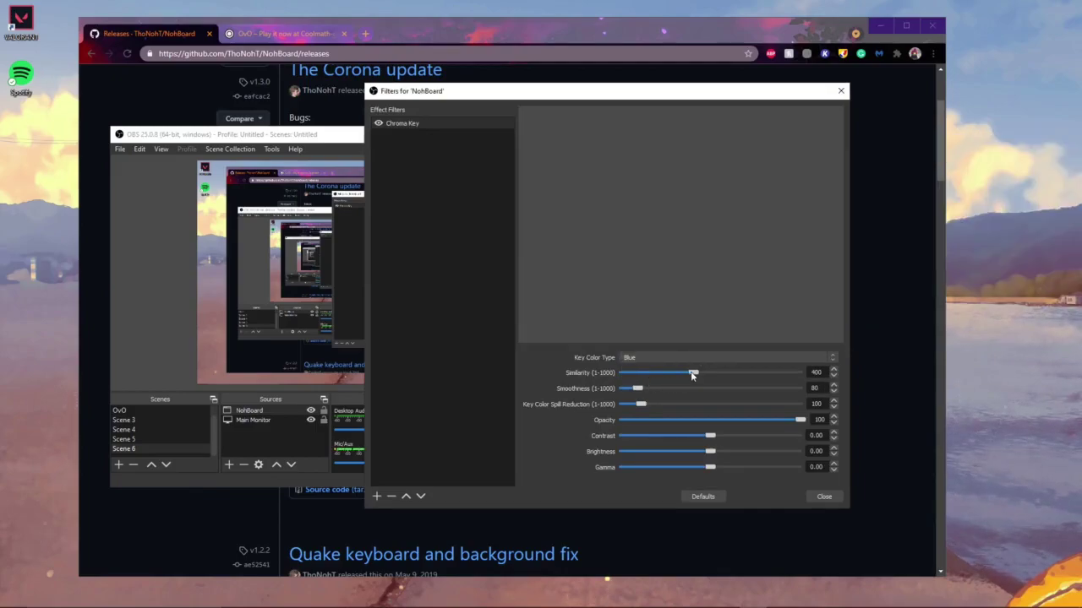
{"action": "mouse_move", "coordinate": [691, 375]}
{"action": "left_mouse_down"}
{"action": "mouse_move", "coordinate": [725, 385]}
{"action": "mouse_move", "coordinate": [642, 389]}
{"action": "mouse_move", "coordinate": [672, 382]}
{"action": "left_mouse_up"}
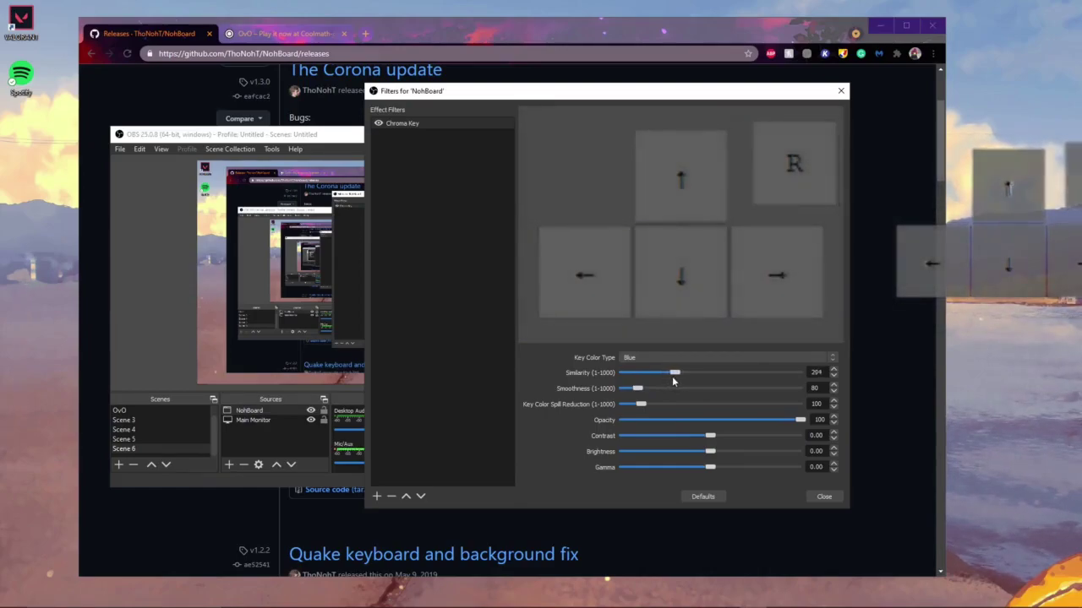
{"action": "mouse_move", "coordinate": [671, 377]}
{"action": "left_mouse_down"}
{"action": "mouse_move", "coordinate": [653, 380]}
{"action": "mouse_move", "coordinate": [670, 380]}
{"action": "left_mouse_up"}
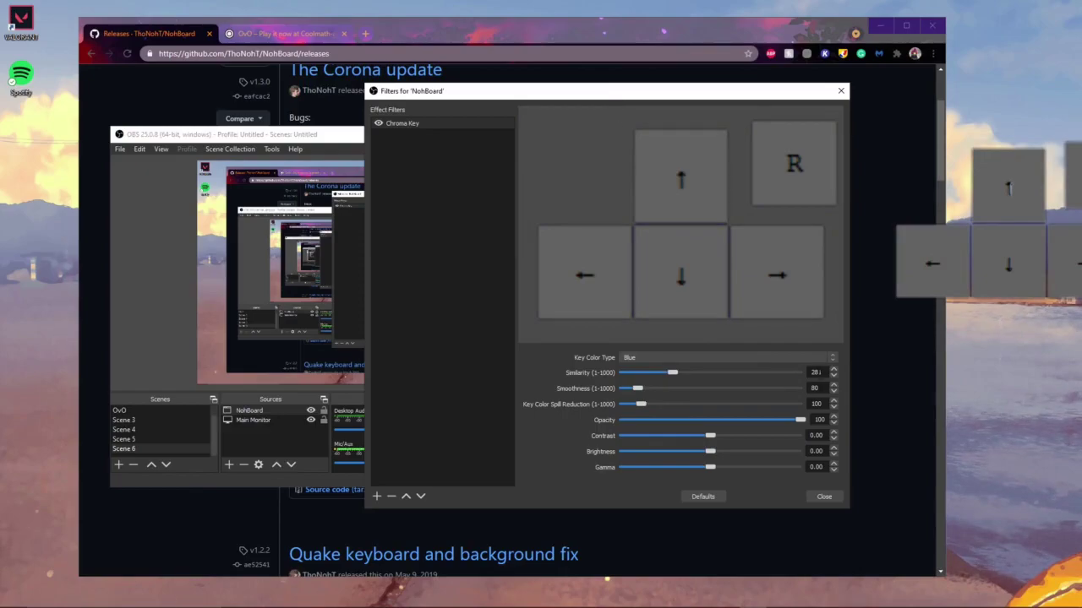
Close the filters and move the NohBoard overlay to the preview's lower left.
{"action": "left_click", "coordinate": [824, 498]}
{"action": "left_click_drag", "start_coordinate": [588, 254], "coordinate": [380, 322]}
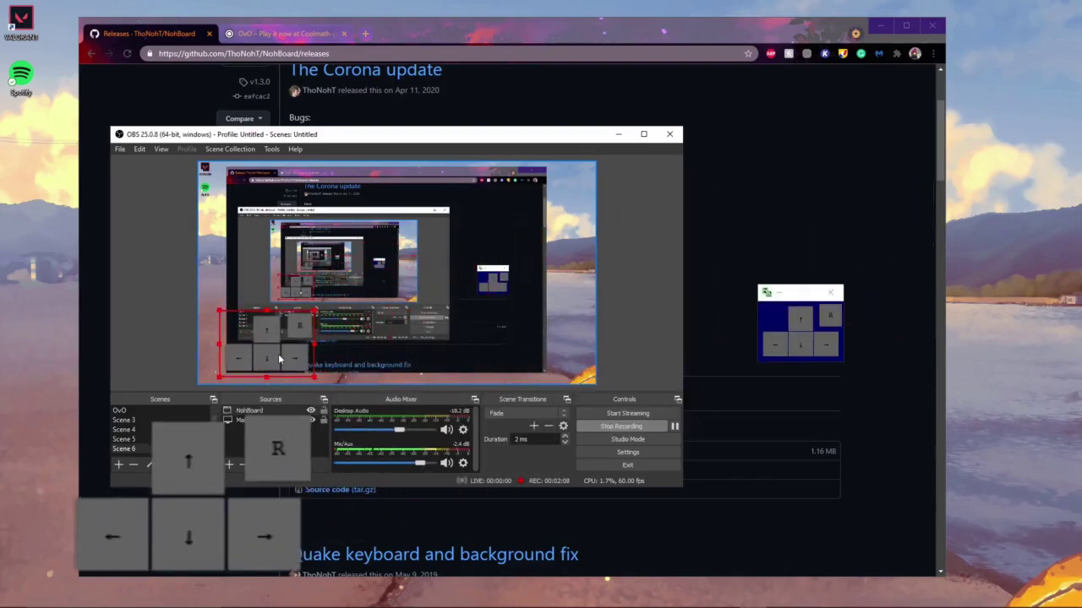
{"action": "left_click_drag", "start_coordinate": [379, 322], "coordinate": [262, 360]}
{"action": "left_click", "coordinate": [617, 320]}
Test that the overlay lights up for the arrow keys and R.
{"action": "key", "text": "Up"}
{"action": "key", "text": "Left"}
{"action": "key", "text": "Down"}
{"action": "key", "text": "Right"}
{"action": "key", "text": "Up"}
{"action": "key", "text": "Left"}
{"action": "key", "text": "Up"}
{"action": "key", "text": "Right"}
{"action": "key", "text": "Left"}
{"action": "key", "text": "r"}
Close the small NohBoard window from the desktop.
{"action": "left_click", "coordinate": [763, 295]}
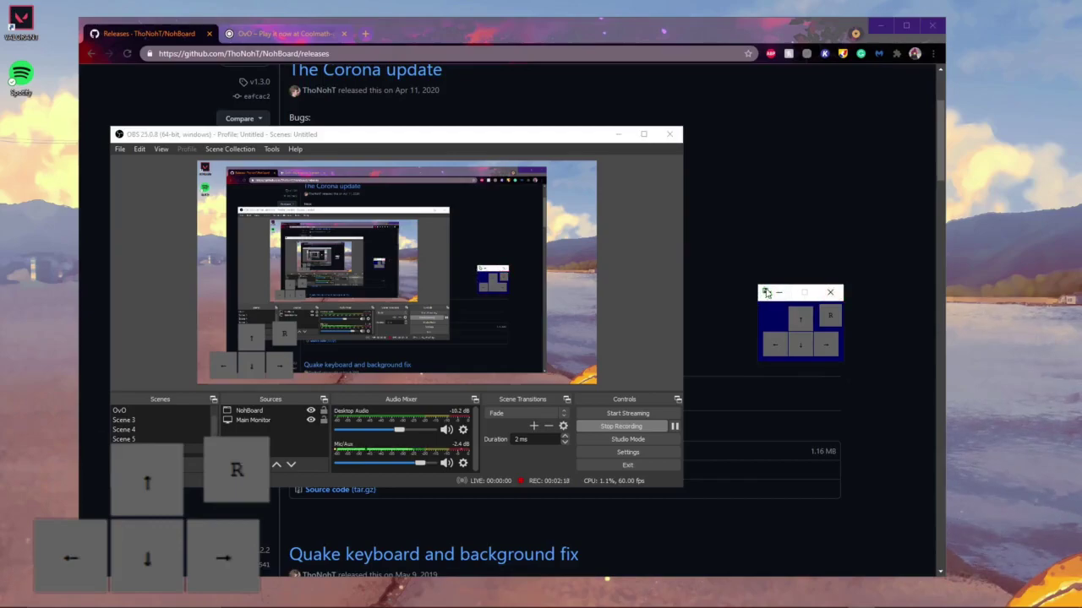
{"action": "key", "text": "alt+space"}
{"action": "key", "text": "Escape"}
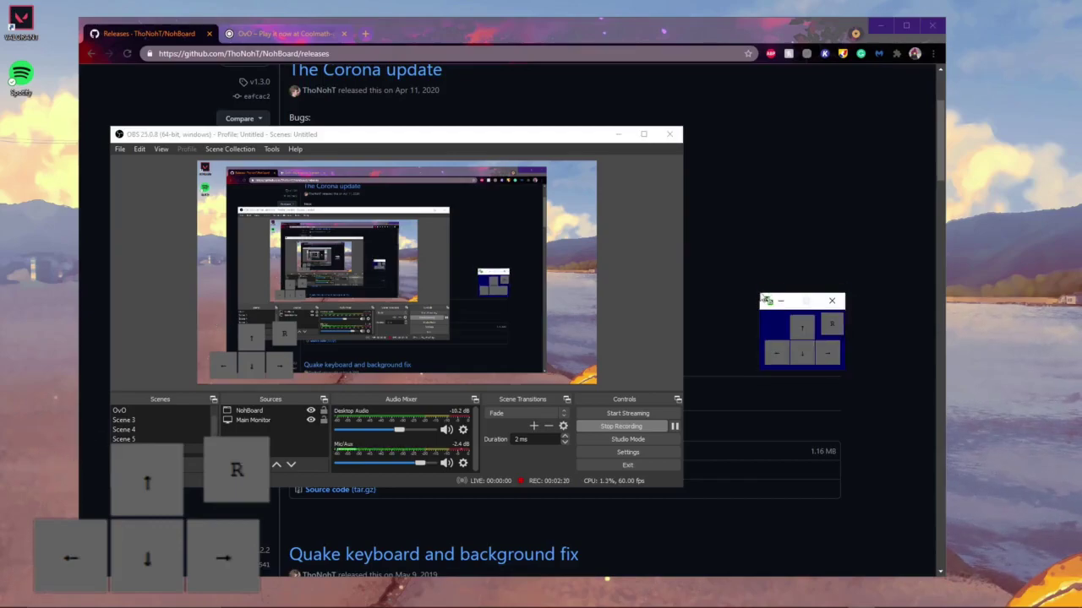
{"action": "key", "text": "alt+F4"}
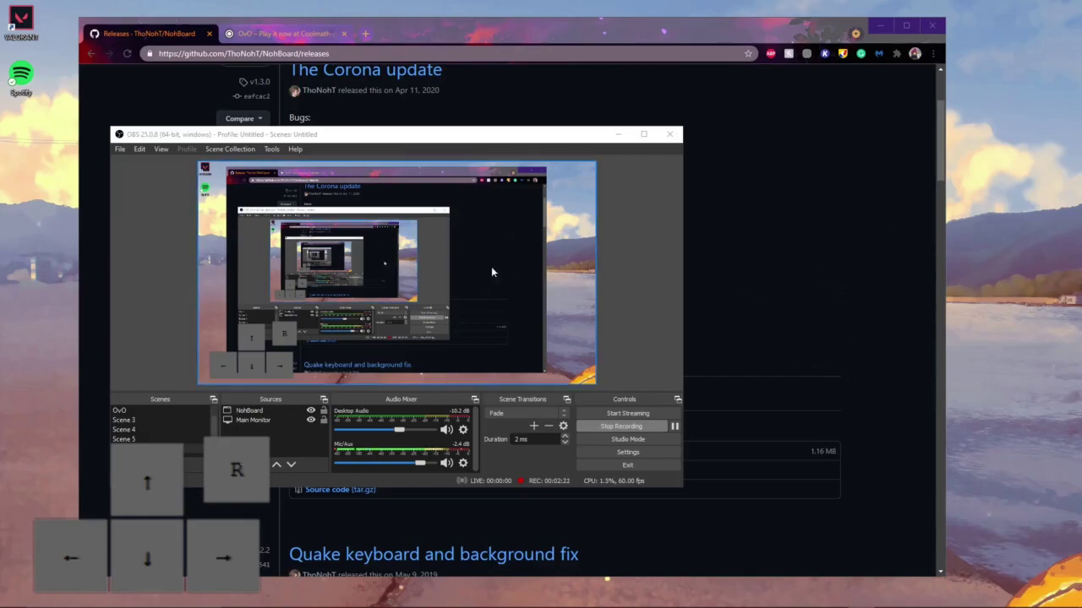
Move OBS aside and play OvO level 1, restarting with R.
{"action": "left_click_drag", "start_coordinate": [422, 135], "coordinate": [644, 106]}
{"action": "left_click_drag", "start_coordinate": [691, 240], "coordinate": [691, 237]}
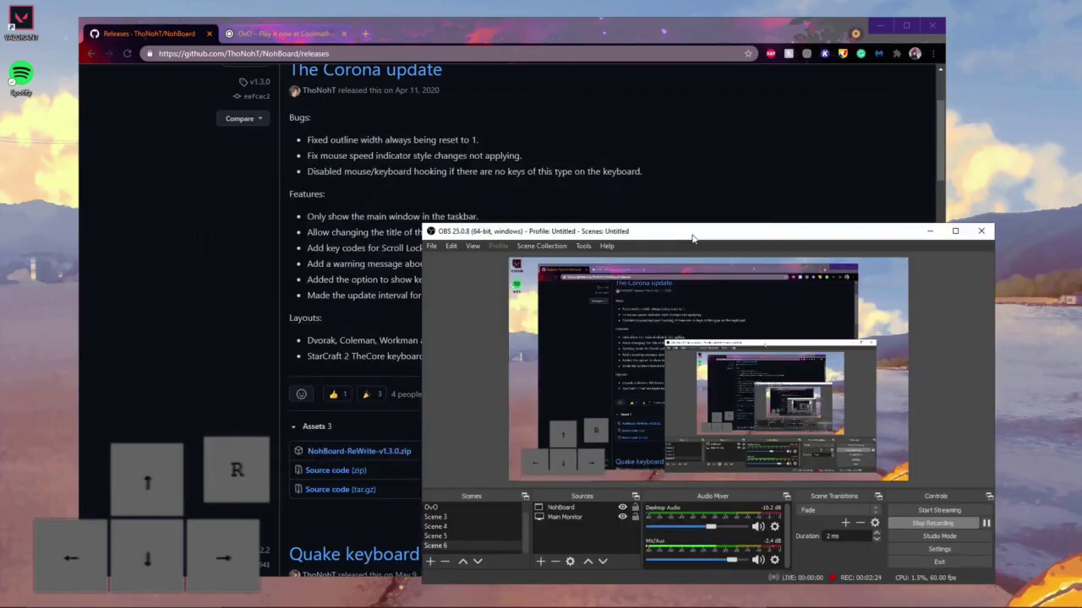
{"action": "left_click", "coordinate": [279, 32]}
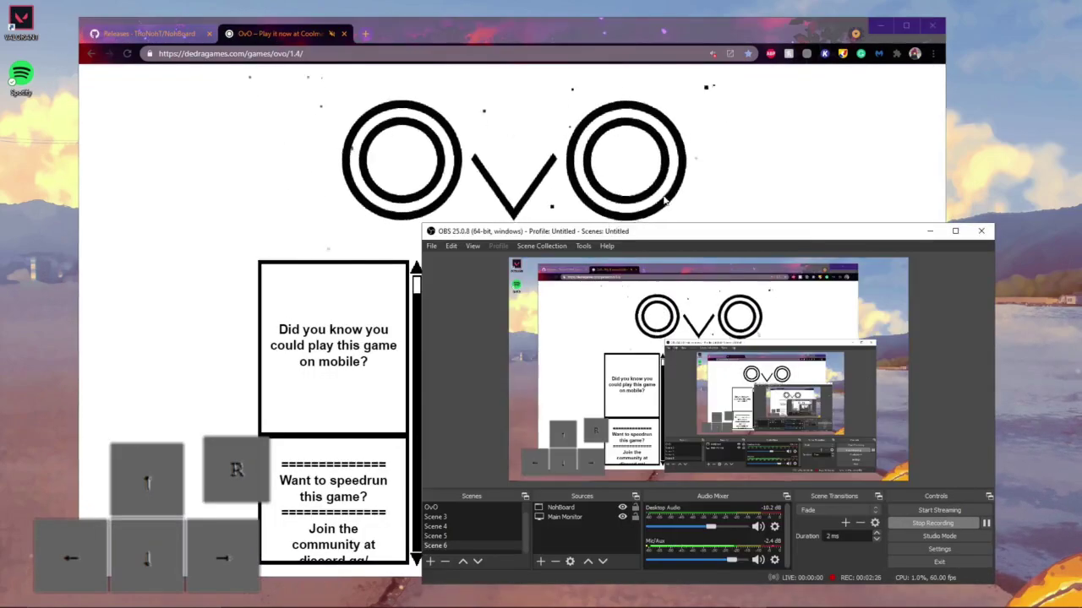
{"action": "left_click", "coordinate": [515, 325]}
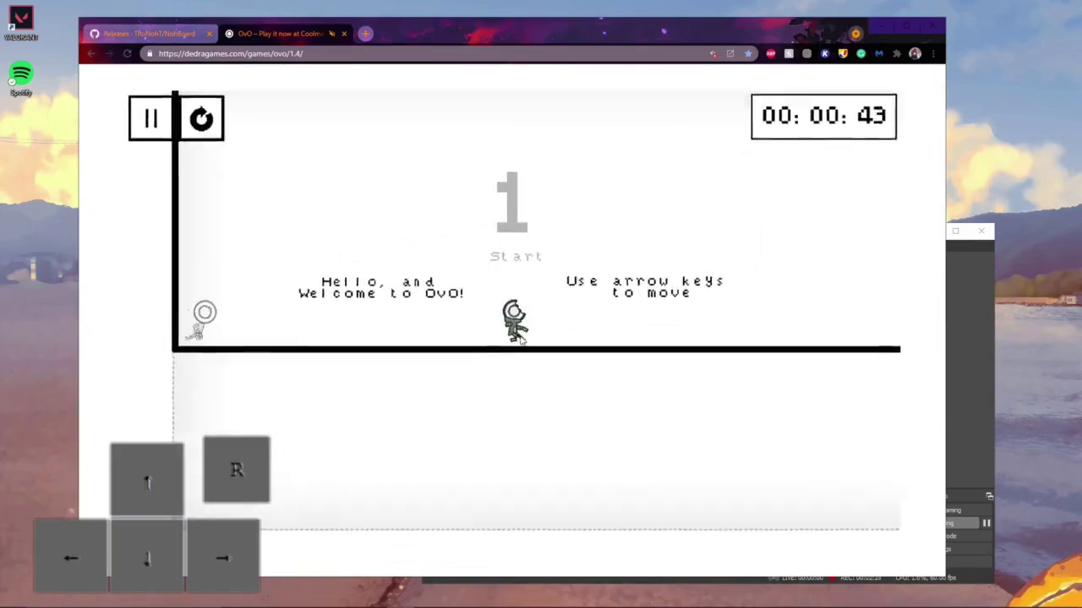
{"action": "key", "text": "Right"}
{"action": "key", "text": "r"}
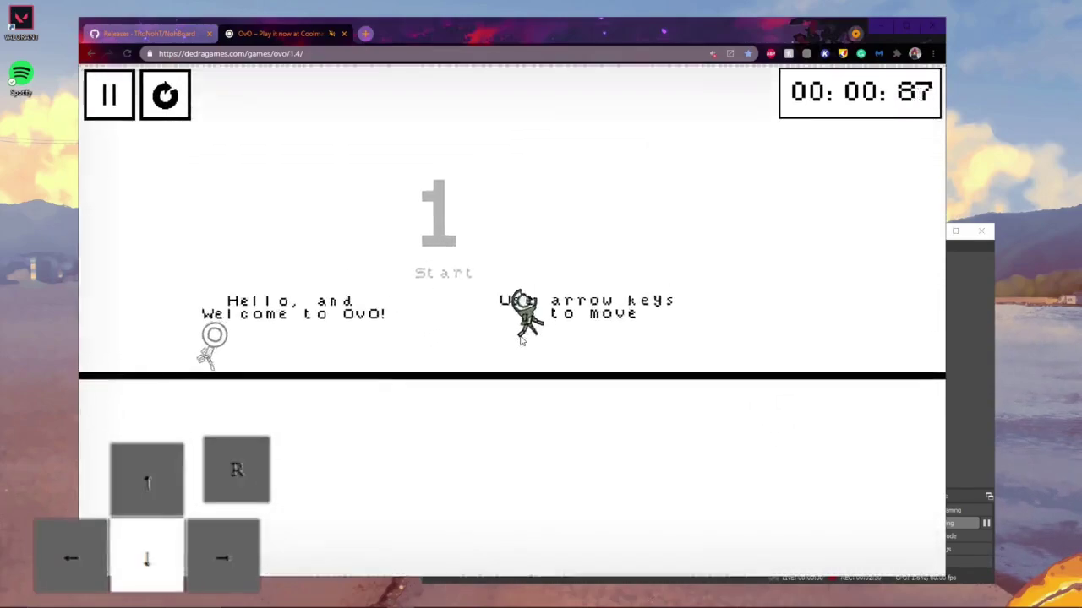
{"action": "key", "text": "r"}
{"action": "key", "text": "r"}
{"action": "key", "text": "Right"}
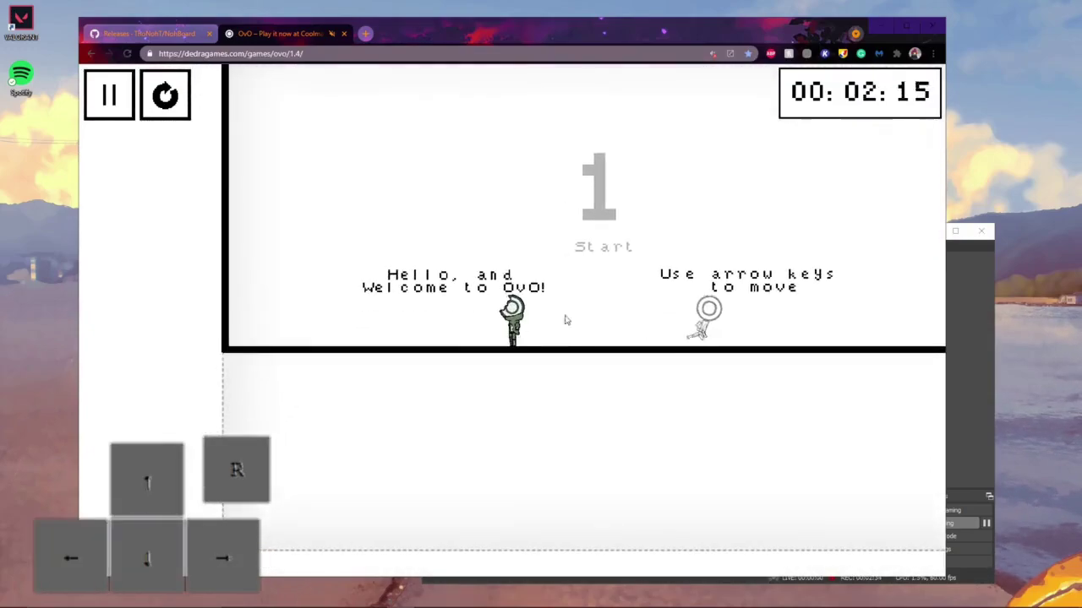
Bring OBS forward and slightly enlarge the NohBoard overlay in the preview.
{"action": "left_click", "coordinate": [963, 233]}
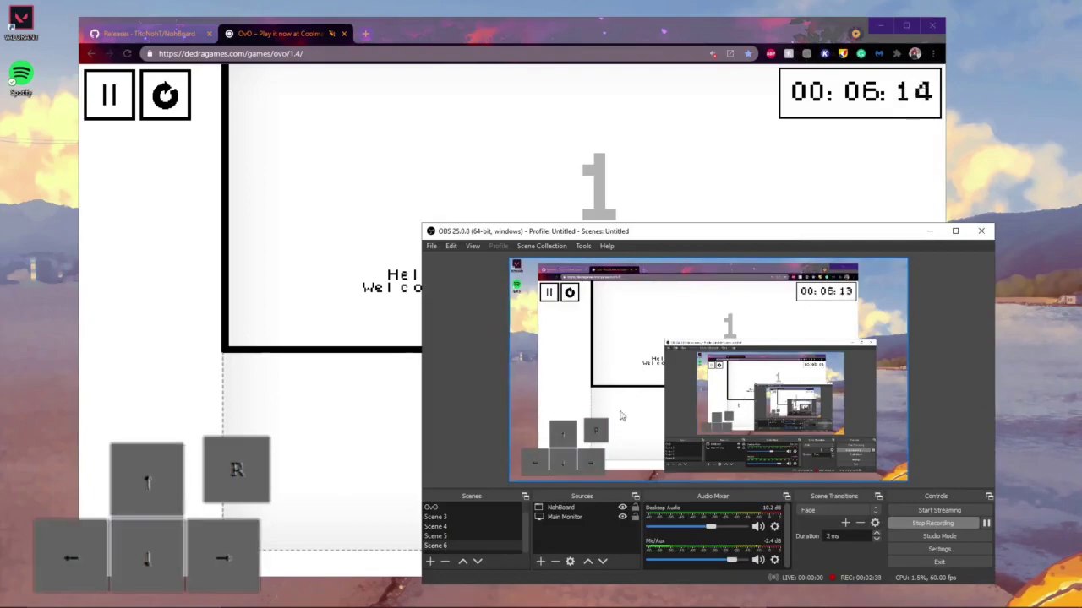
{"action": "left_click", "coordinate": [523, 420]}
{"action": "left_click_drag", "start_coordinate": [518, 420], "coordinate": [514, 418]}
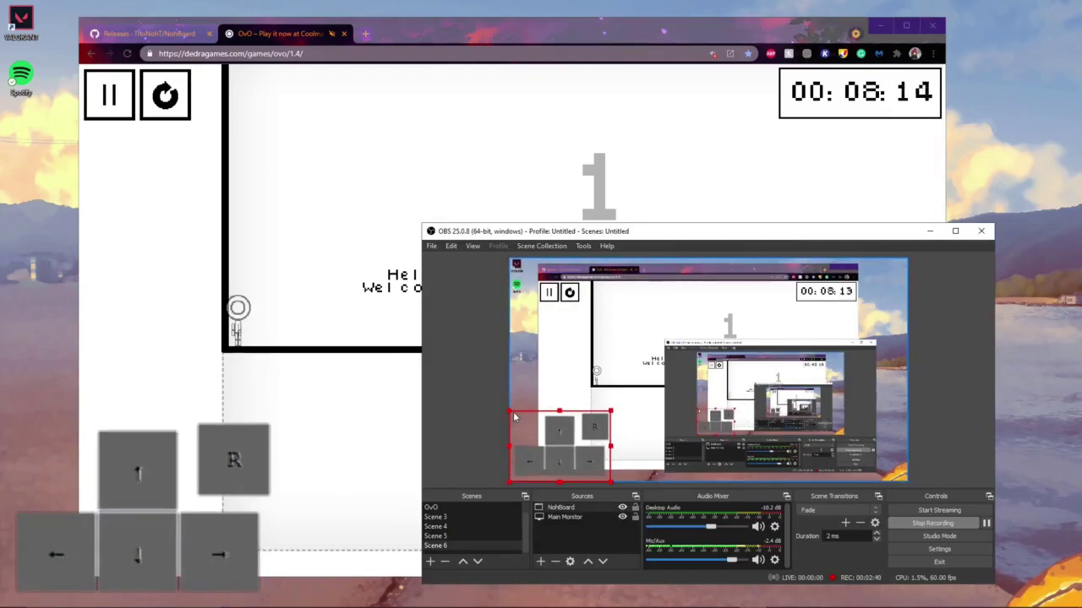